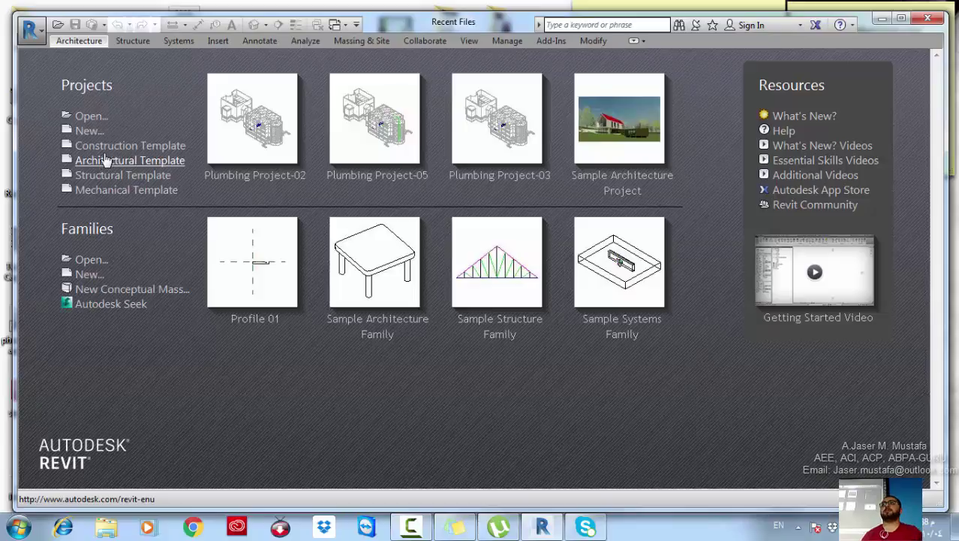
# Create a new project from the Architectural Template and discard the open ramp sketch
pyautogui.click(107, 160)
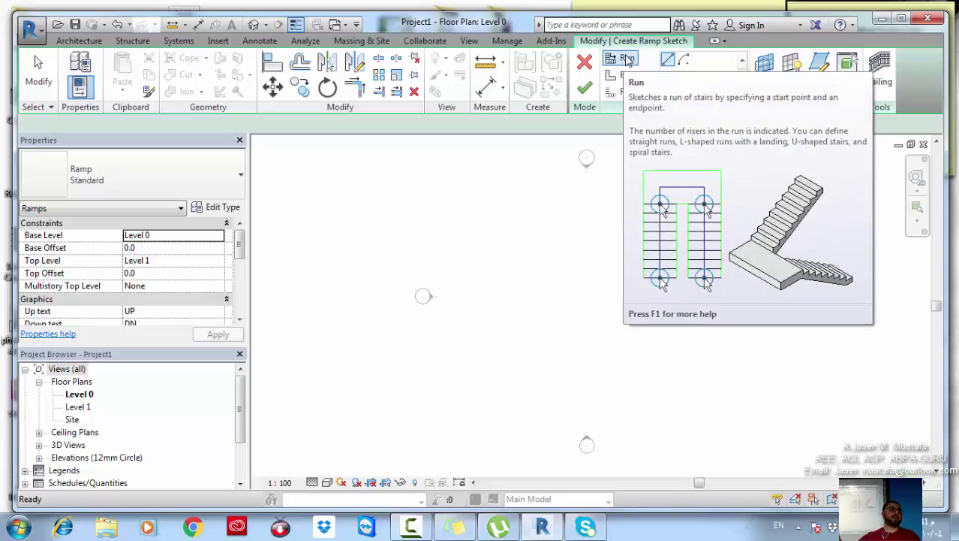
pyautogui.click(585, 64)
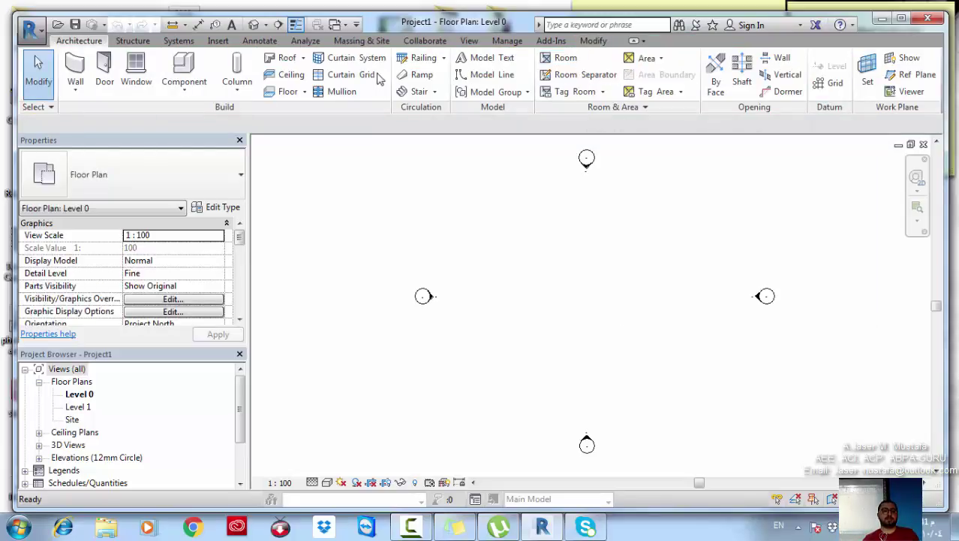
# Start a new ramp on Level 0 and sketch one straight horizontal run 12000 mm long between the elevation markers
pyautogui.click(423, 81)
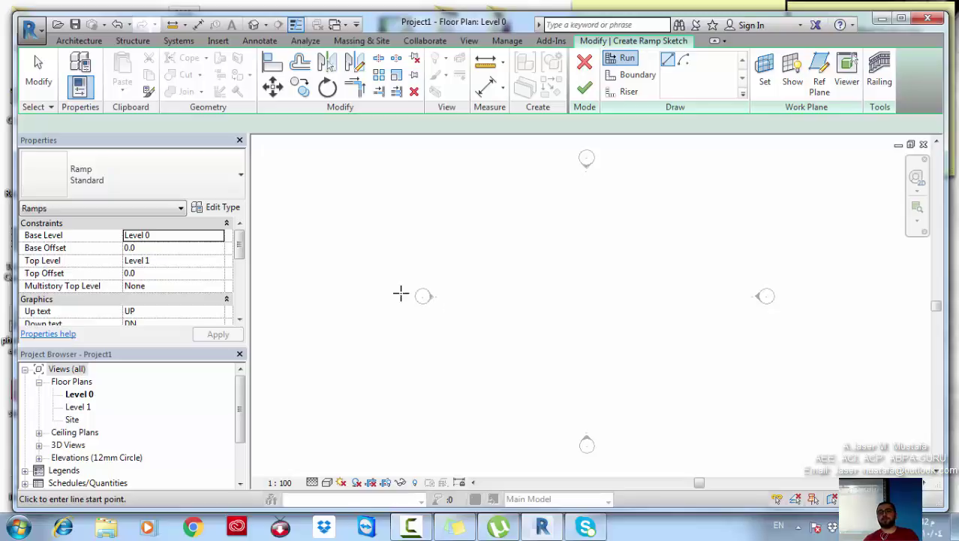
pyautogui.click(508, 296)
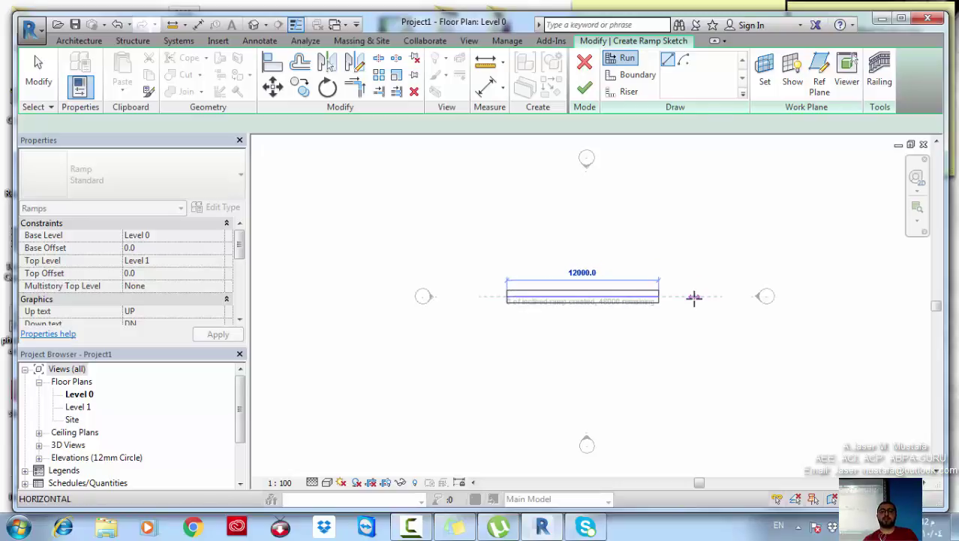
pyautogui.click(694, 296)
# Measure the ramp's full width between its two long boundary lines
pyautogui.scroll(3, 610, 274)
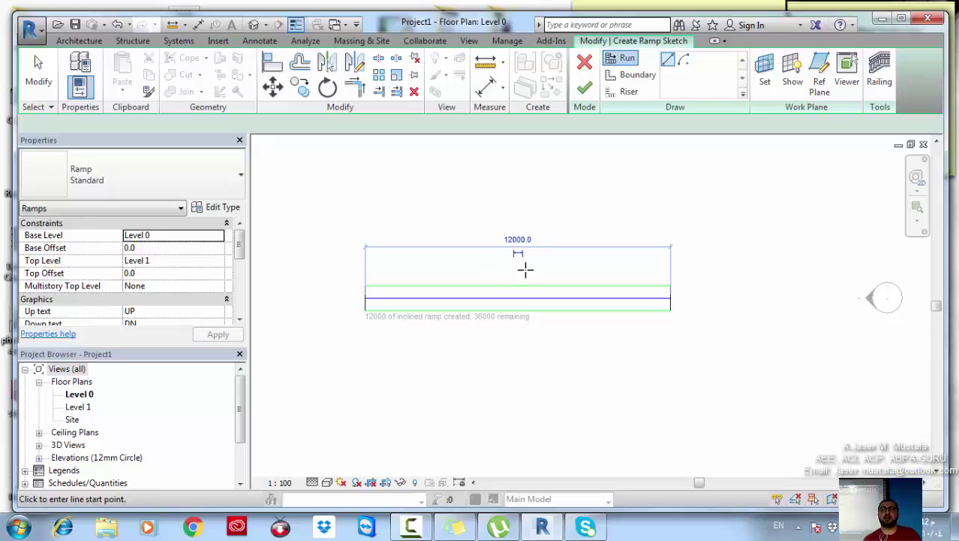
pyautogui.scroll(2, 399, 307)
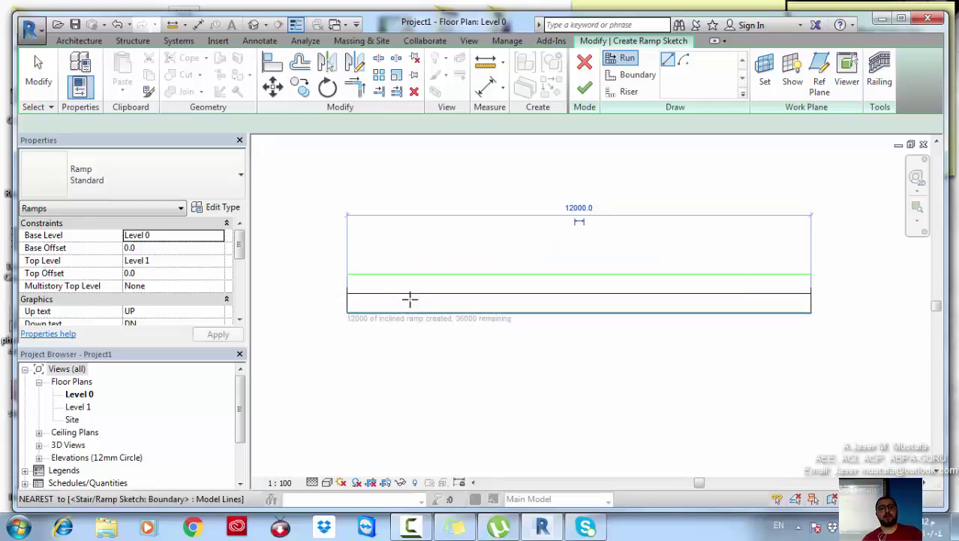
pyautogui.press('Escape')
pyautogui.click(418, 275)
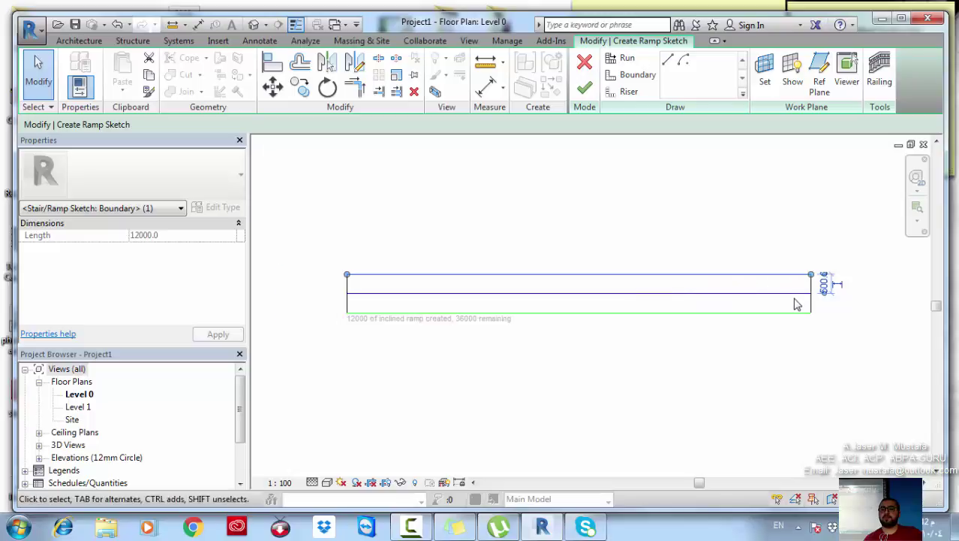
pyautogui.scroll(2, 798, 304)
pyautogui.moveTo(799, 338); pyautogui.dragTo(794, 326)
pyautogui.scroll(-2, 716, 368)
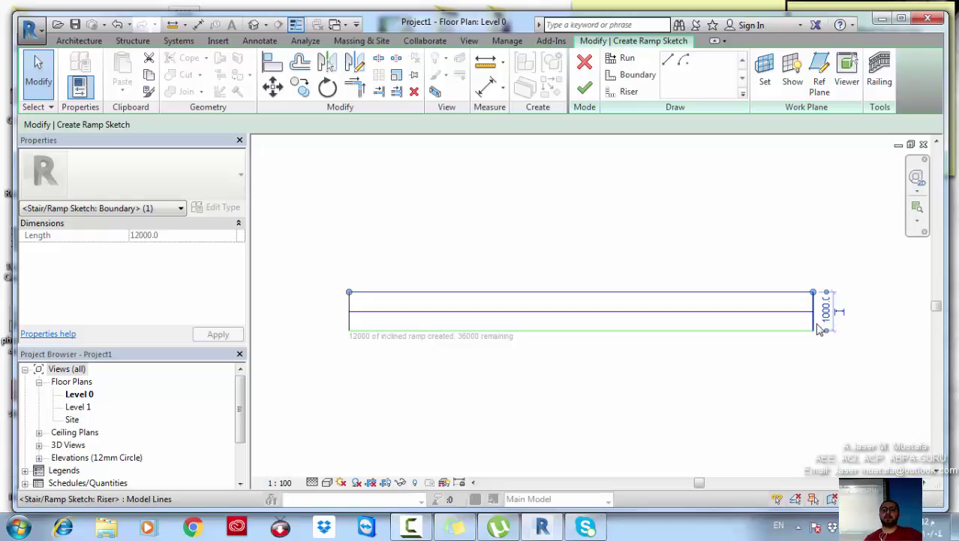
# Finish the ramp sketch and inspect the ramp with its railings in the 3D view
pyautogui.click(585, 88)
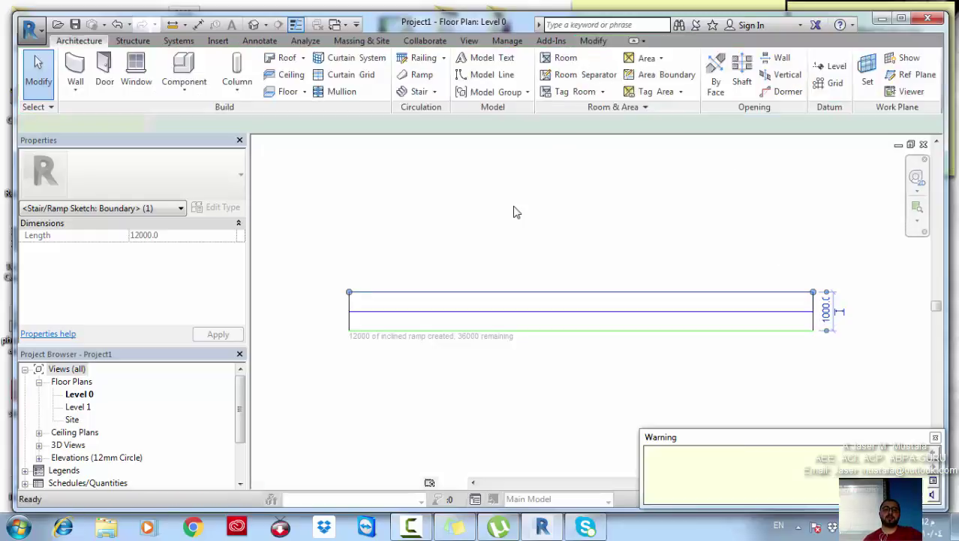
pyautogui.click(598, 302)
pyautogui.moveTo(599, 303); pyautogui.dragTo(541, 274, button='middle')
pyautogui.scroll(-1, 524, 270)
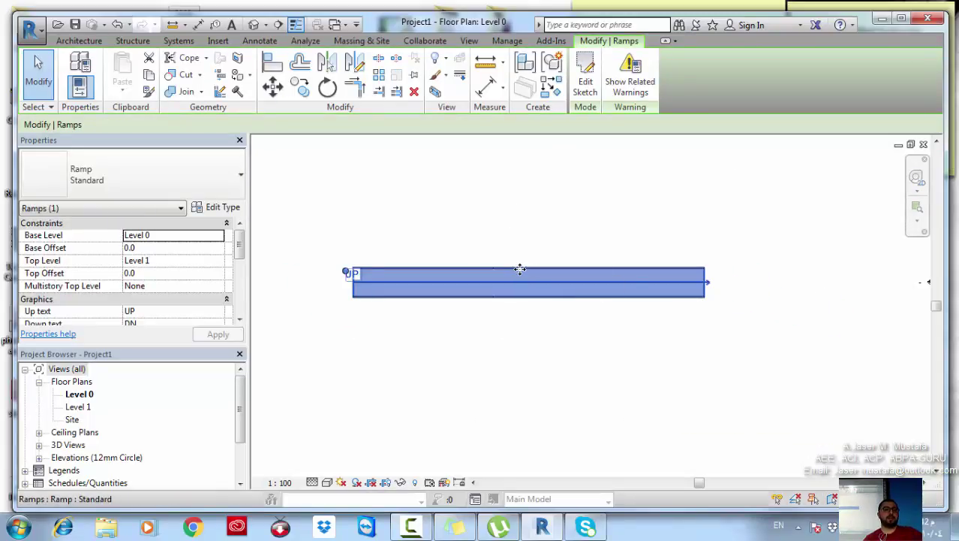
pyautogui.click(254, 24)
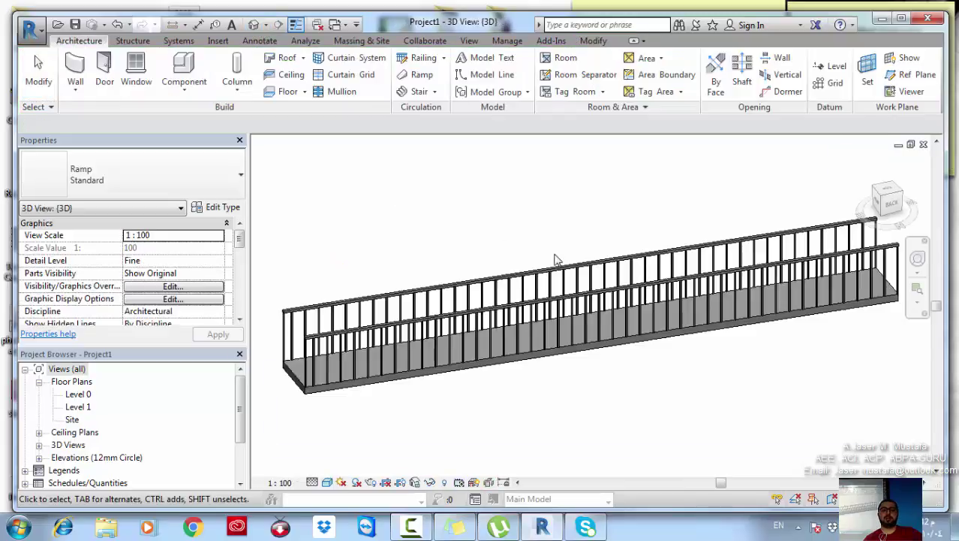
pyautogui.scroll(-1, 552, 263)
pyautogui.keyDown('shift'); pyautogui.moveTo(537, 279); pyautogui.dragTo(426, 174, button='middle'); pyautogui.keyUp('shift')
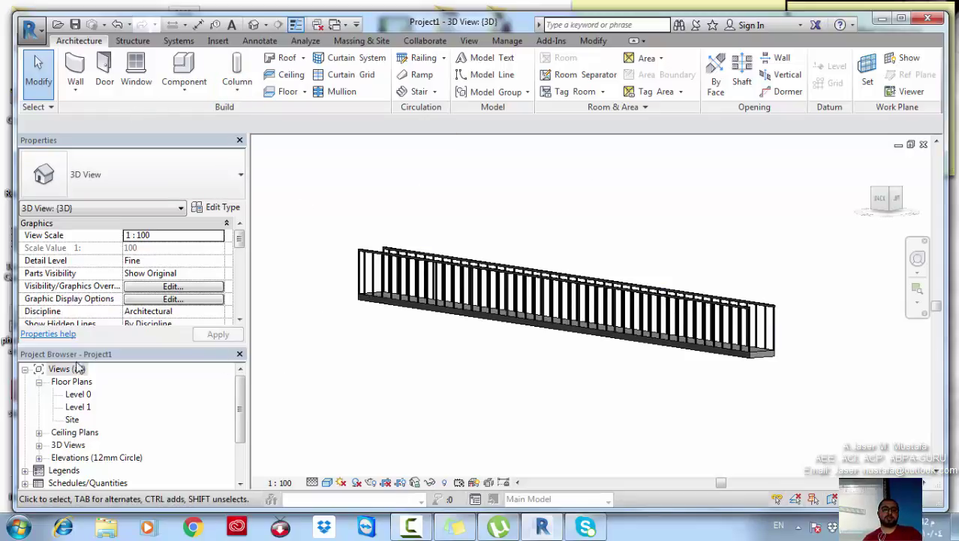
# On the Level 0 plan, create a rectangular floor about 3200 by 8800 mm next to the ramp's starting end
pyautogui.doubleClick(73, 396)
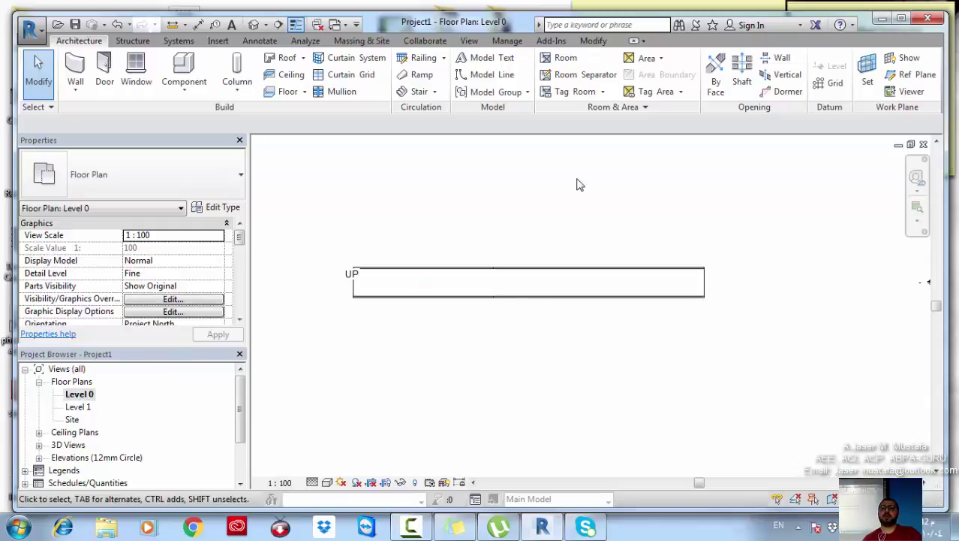
pyautogui.click(284, 91)
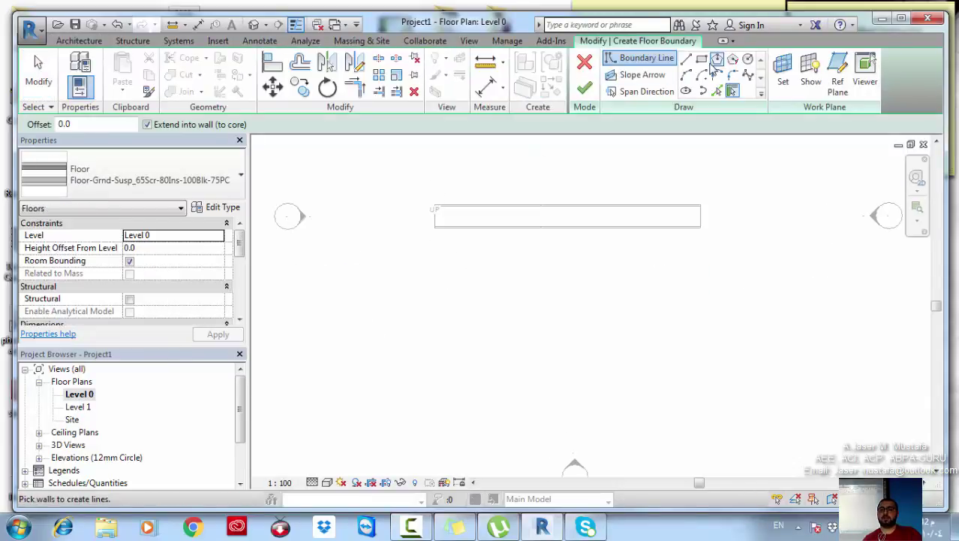
pyautogui.click(701, 58)
pyautogui.click(432, 171)
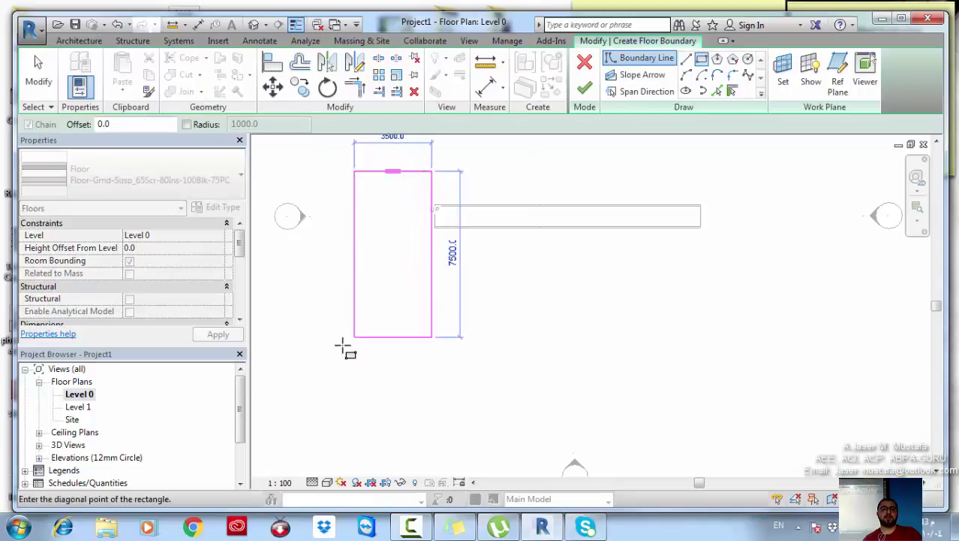
pyautogui.click(361, 366)
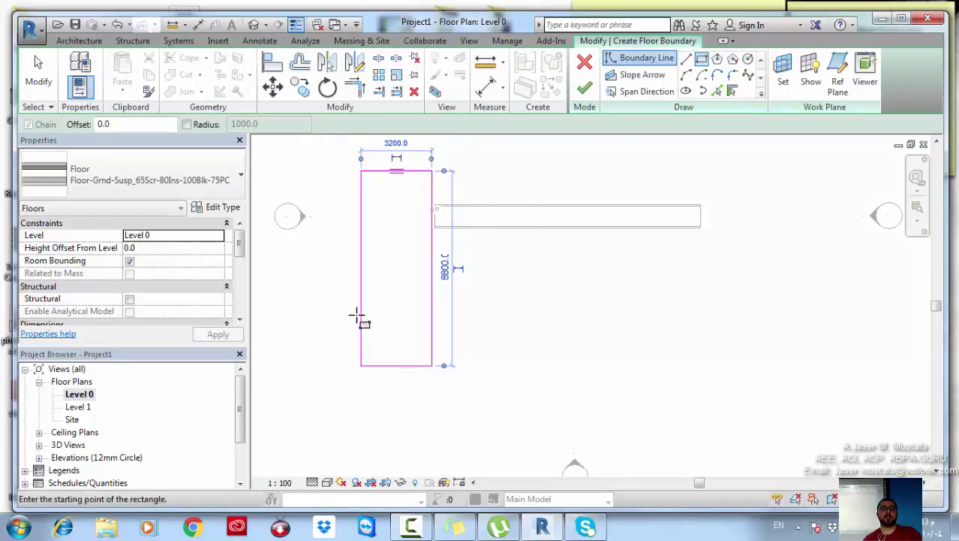
pyautogui.click(585, 88)
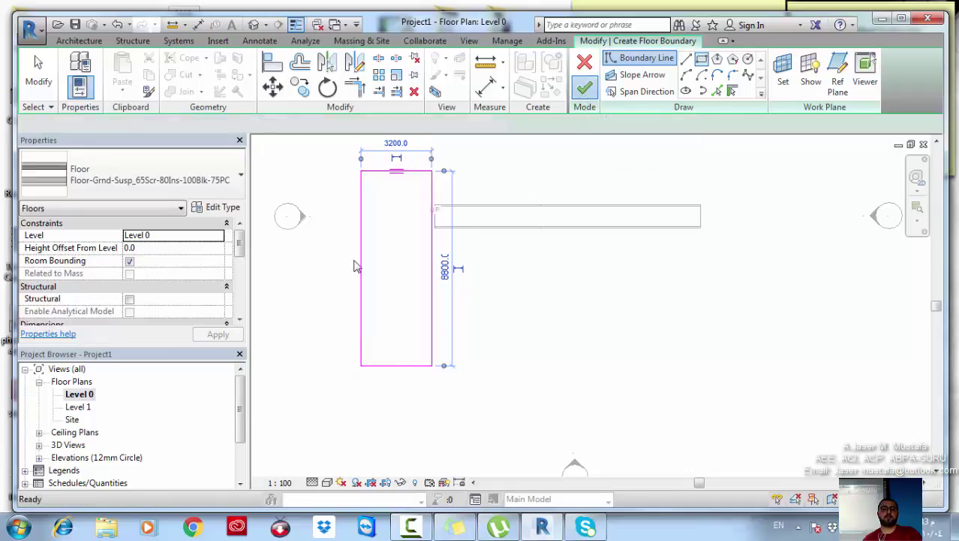
# Copy the floor horizontally to the far end of the ramp
pyautogui.click(359, 263)
pyautogui.click(359, 263)
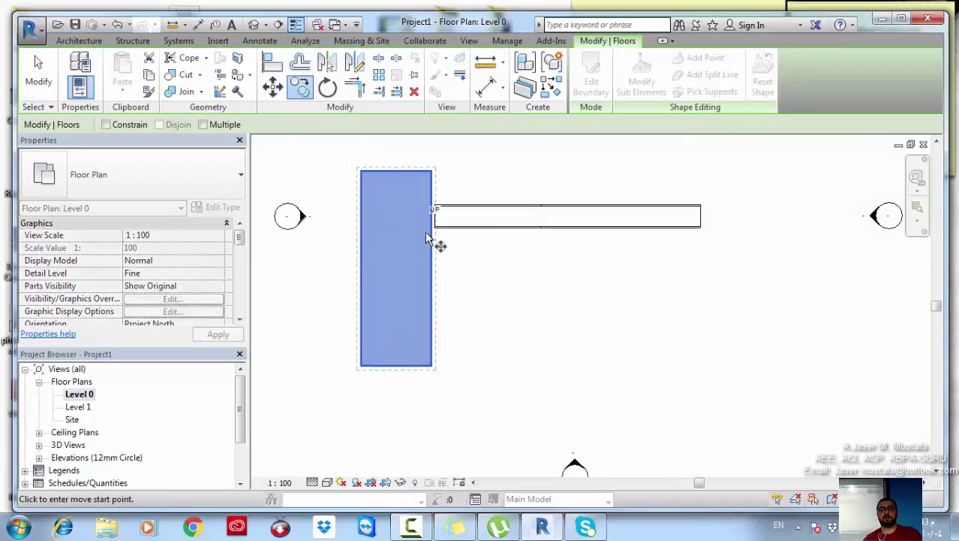
pyautogui.click(360, 221)
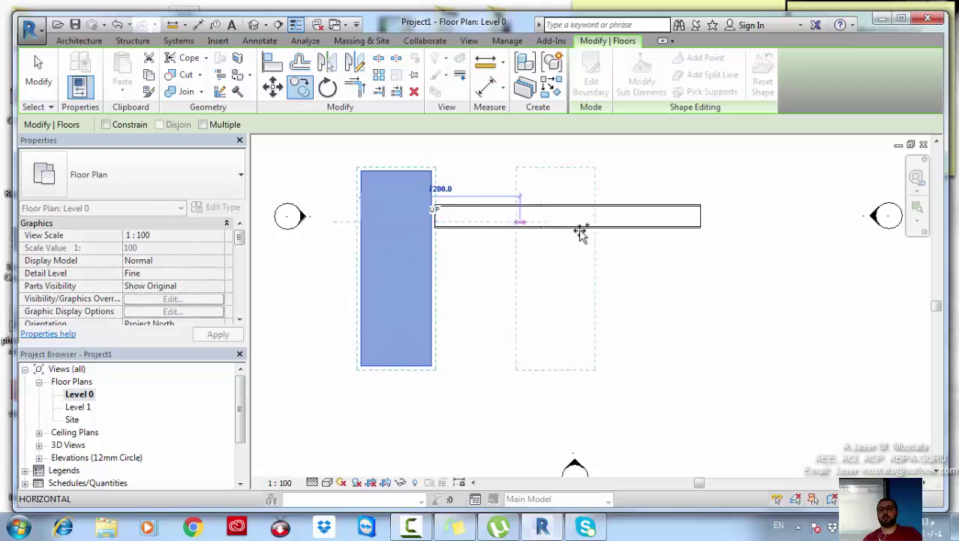
pyautogui.click(700, 218)
pyautogui.click(622, 287)
# Align the inner edges of both floors with the two ends of the ramp
pyautogui.scroll(2, 553, 261)
pyautogui.press('a')
pyautogui.press('l')
pyautogui.click(375, 218)
pyautogui.click(382, 216)
pyautogui.scroll(-2, 450, 281)
pyautogui.scroll(2, 662, 261)
pyautogui.click(653, 248)
pyautogui.click(644, 263)
pyautogui.scroll(-3, 637, 288)
pyautogui.press('Escape')
pyautogui.press('Escape')
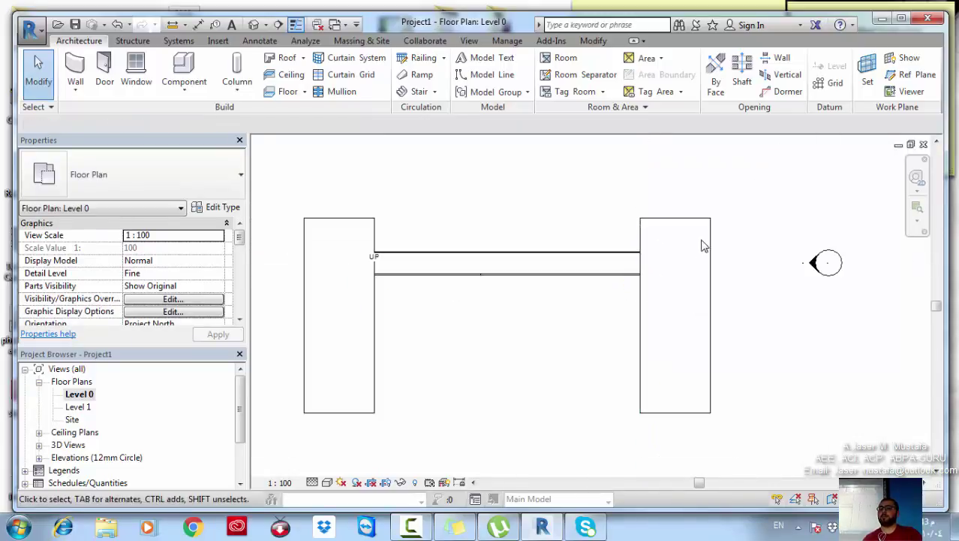
# Select the copied floor at the far end of the ramp
pyautogui.click(702, 241)
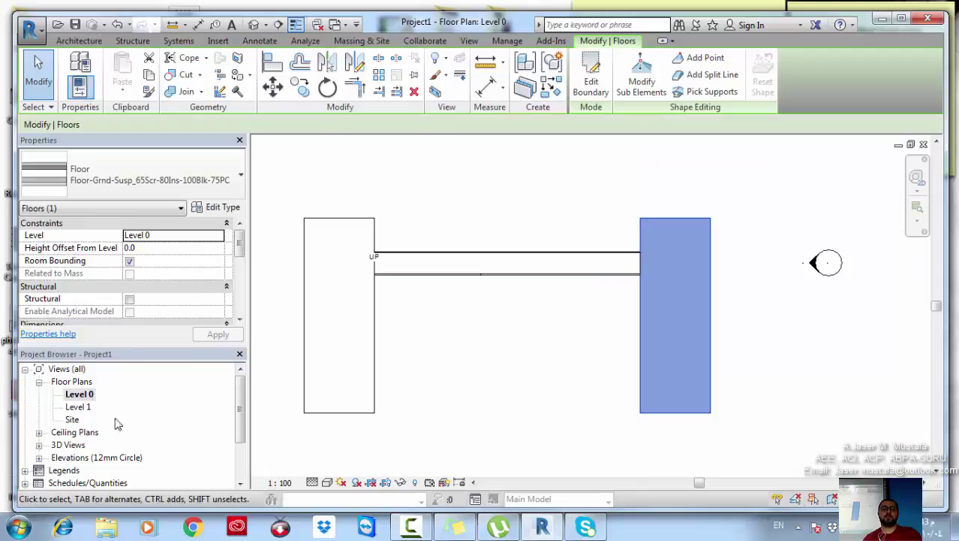
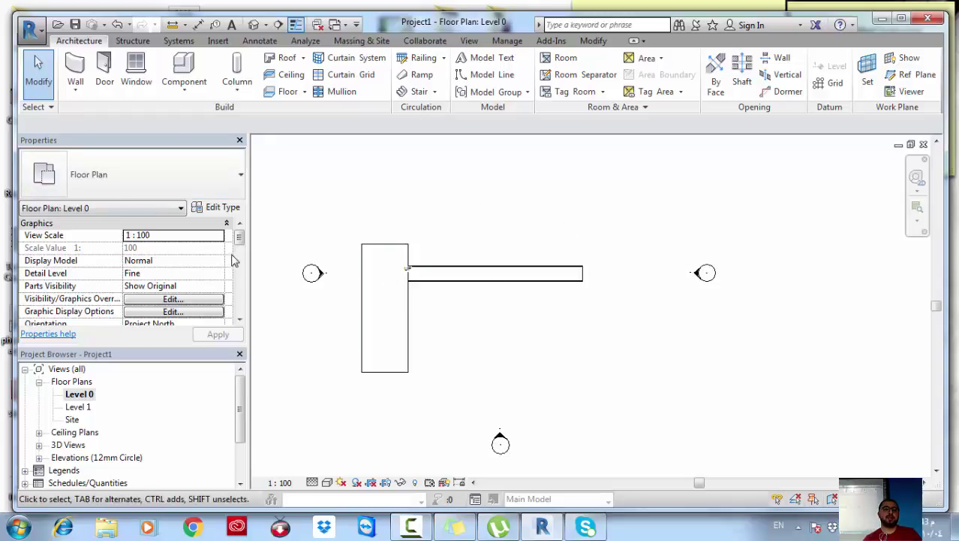
# Set the Level 0 plan's underlay base level to Level 0 with Look up orientation and apply it
pyautogui.moveTo(240, 238); pyautogui.dragTo(239, 266)
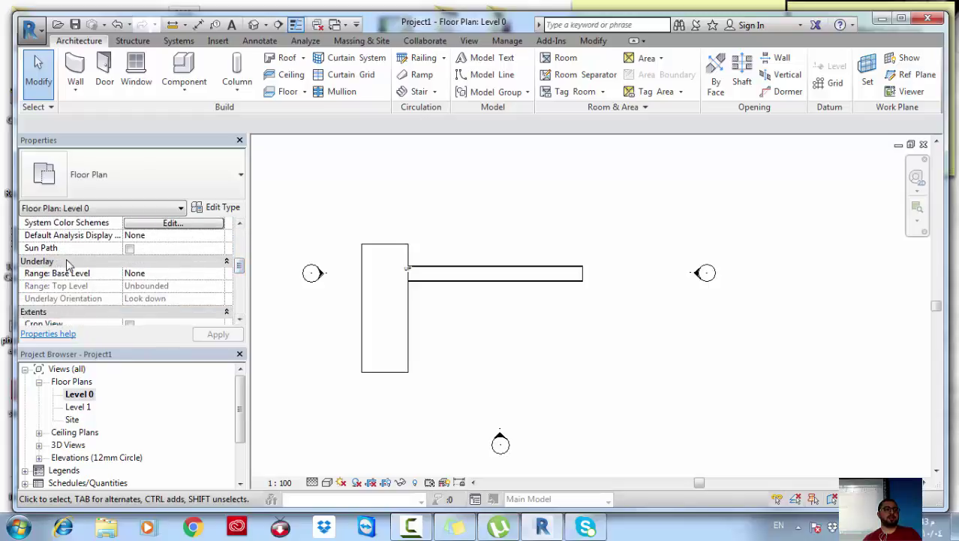
pyautogui.click(217, 273)
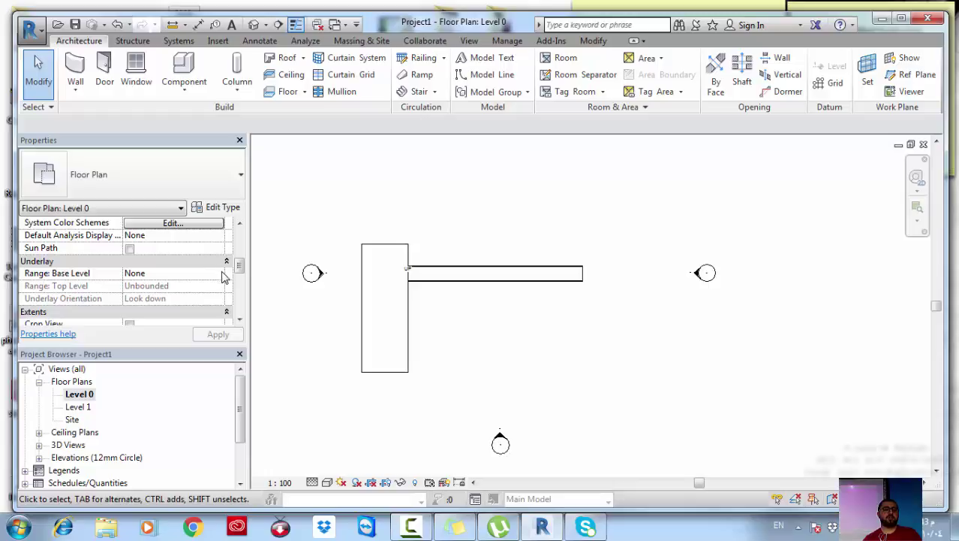
pyautogui.click(218, 273)
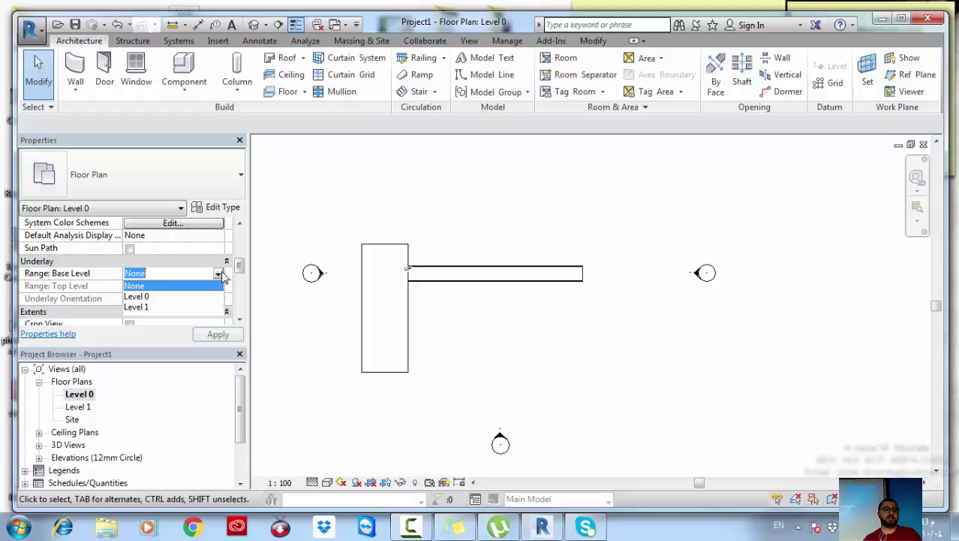
pyautogui.click(147, 297)
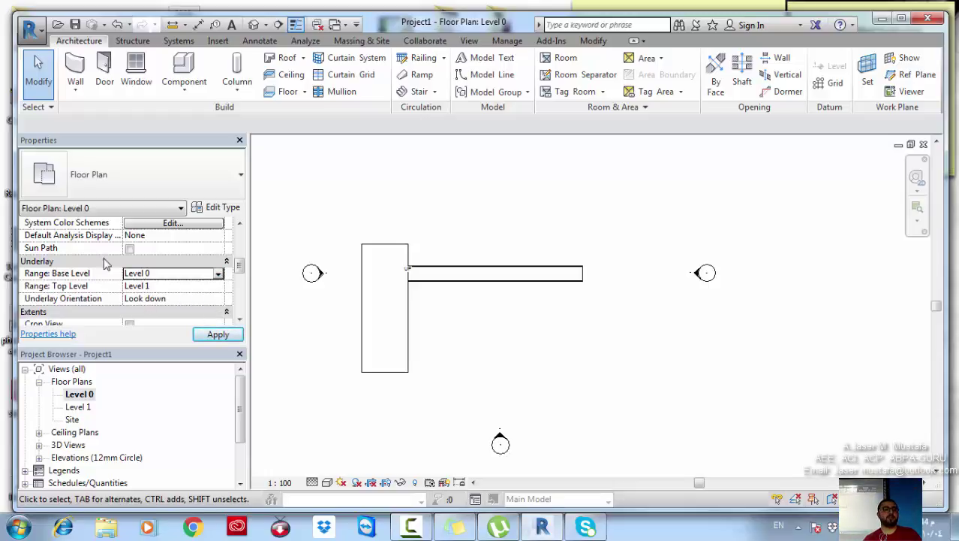
pyautogui.click(203, 300)
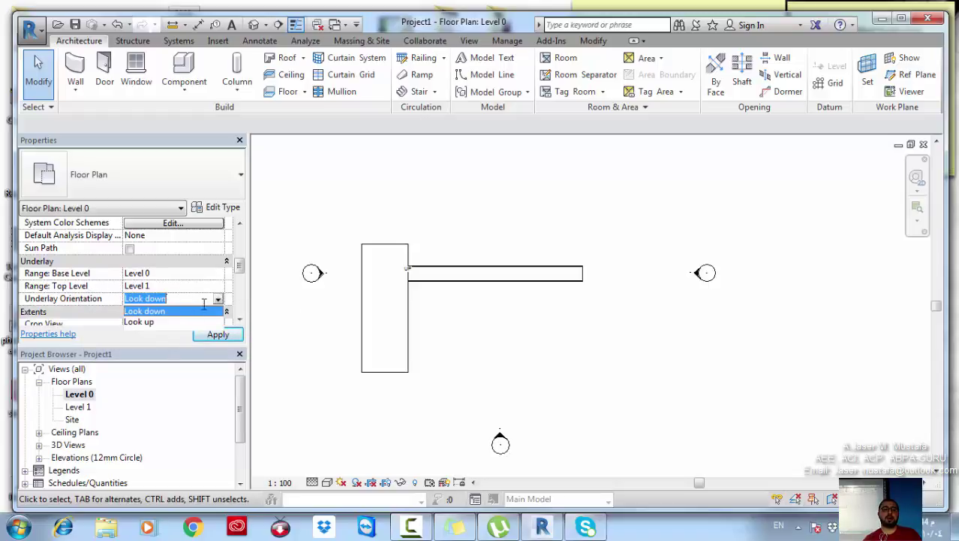
pyautogui.click(152, 323)
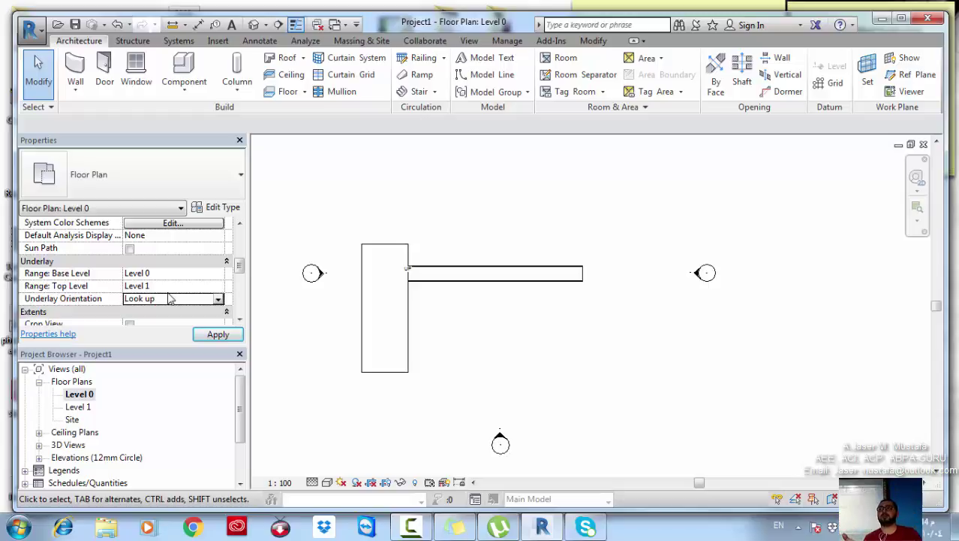
pyautogui.click(218, 334)
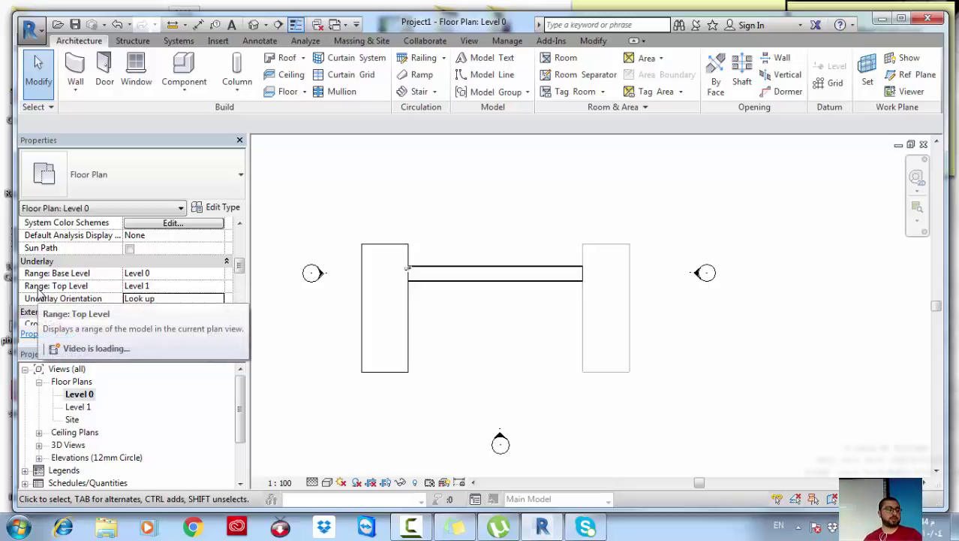
pyautogui.moveTo(39, 293)
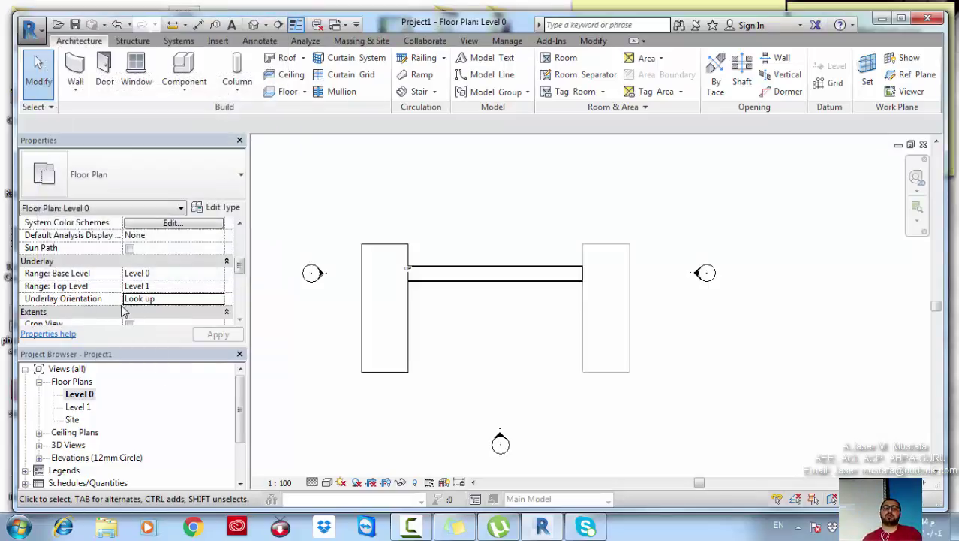
pyautogui.moveTo(124, 311)
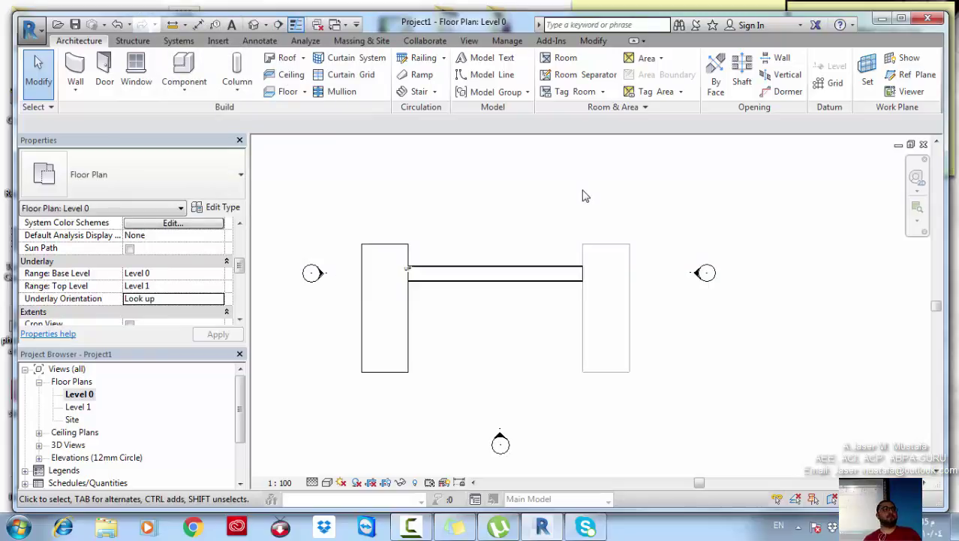
# Create a second straight ramp 12000 mm long between the two floors, parallel to and below the first ramp in plan
pyautogui.click(415, 75)
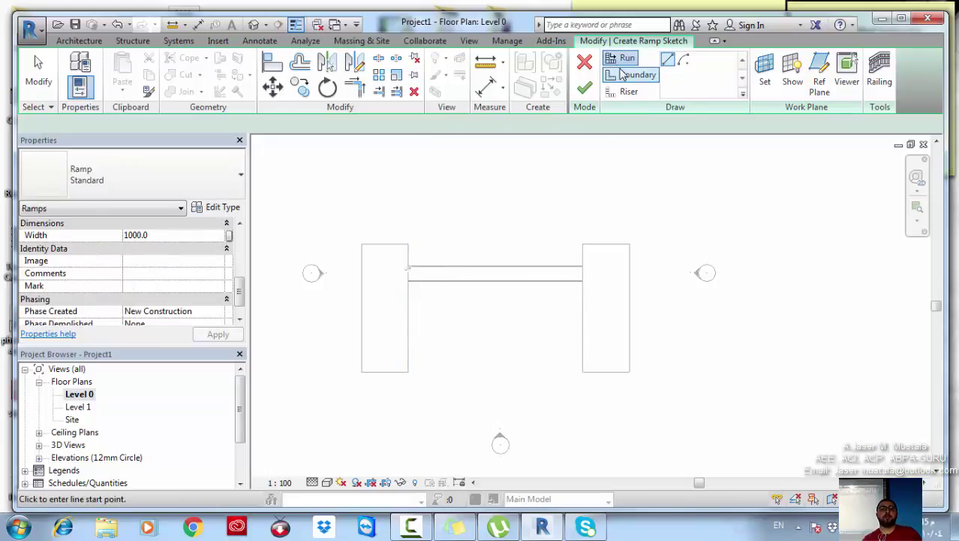
pyautogui.click(408, 307)
pyautogui.click(579, 307)
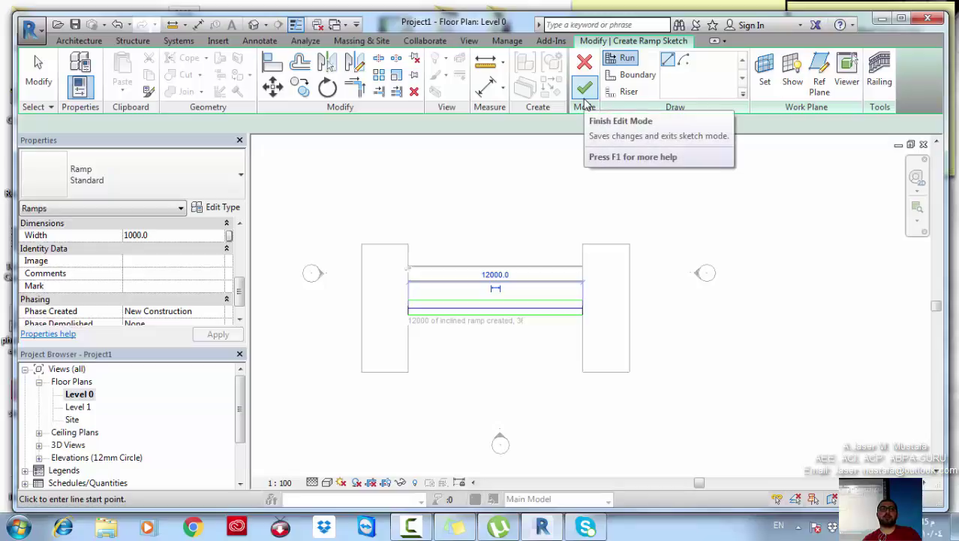
pyautogui.click(585, 97)
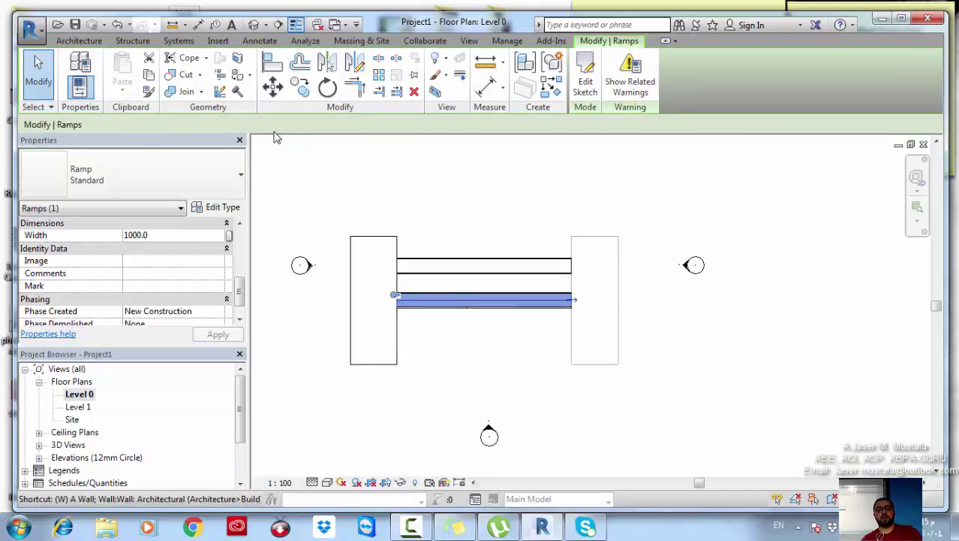
# Tile the Level 0 plan and the 3D view side by side and fit the ramps in the plan window
pyautogui.press('w')
pyautogui.press('t')
pyautogui.moveTo(482, 279); pyautogui.dragTo(359, 238, button='middle')
pyautogui.scroll(-2, 360, 238)
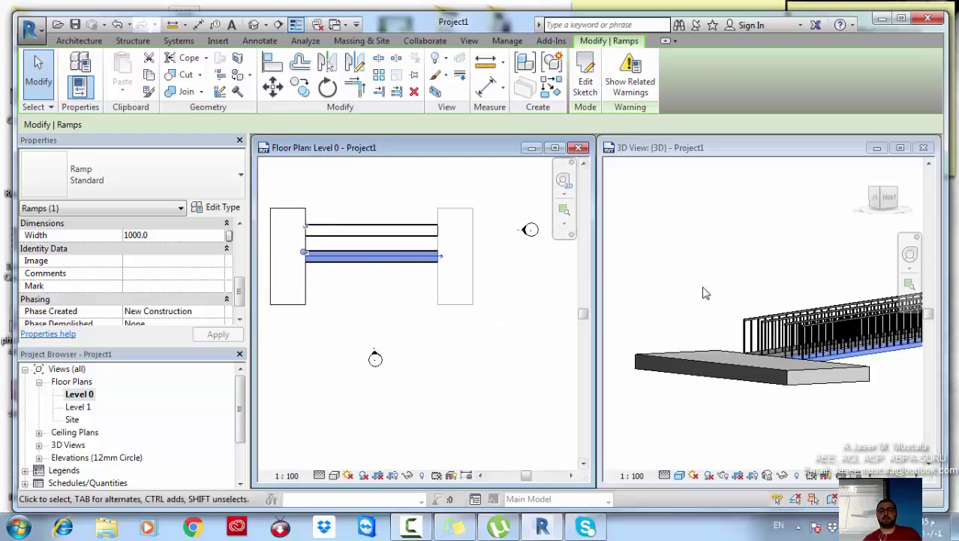
# Create a third straight ramp 12000 mm long between the two floors, parallel to and below the second ramp in plan
pyautogui.scroll(-2, 781, 340)
pyautogui.keyDown('shift'); pyautogui.moveTo(781, 339); pyautogui.dragTo(892, 321, button='middle'); pyautogui.keyUp('shift')
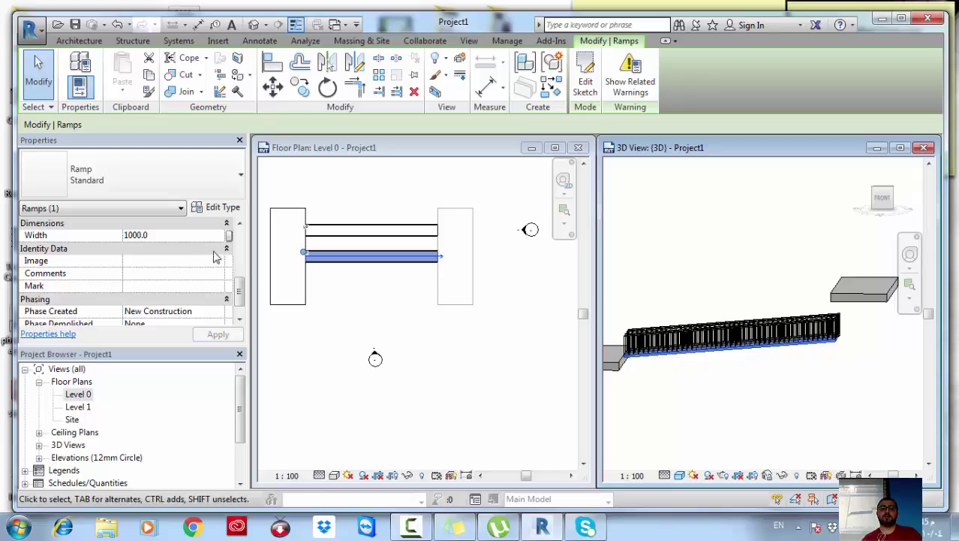
pyautogui.scroll(3, 240, 289)
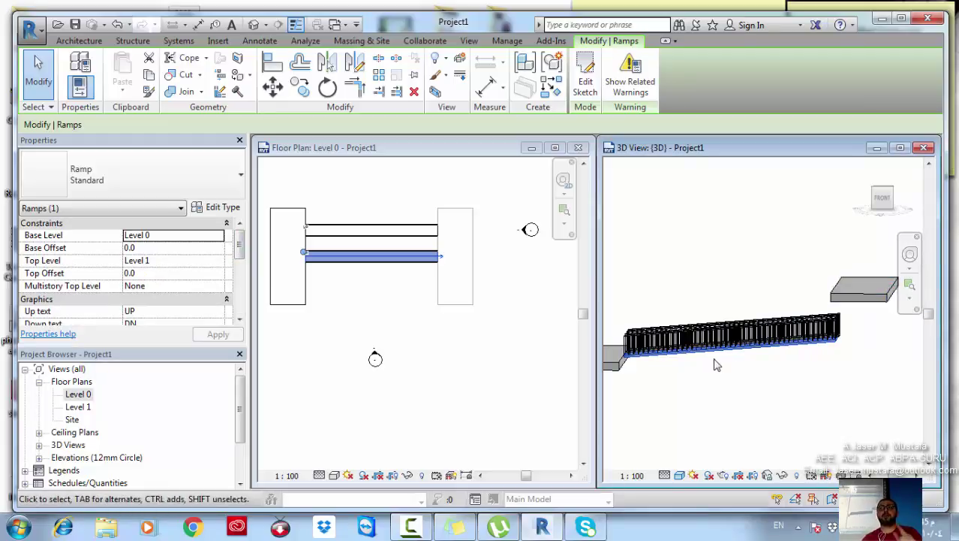
pyautogui.moveTo(678, 371); pyautogui.dragTo(681, 386, button='middle')
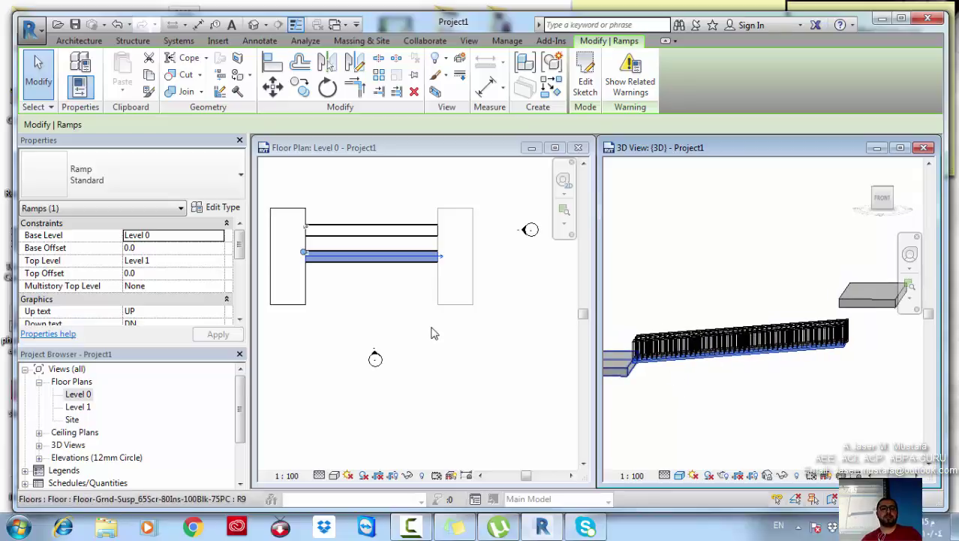
pyautogui.moveTo(419, 324); pyautogui.dragTo(421, 324, button='middle')
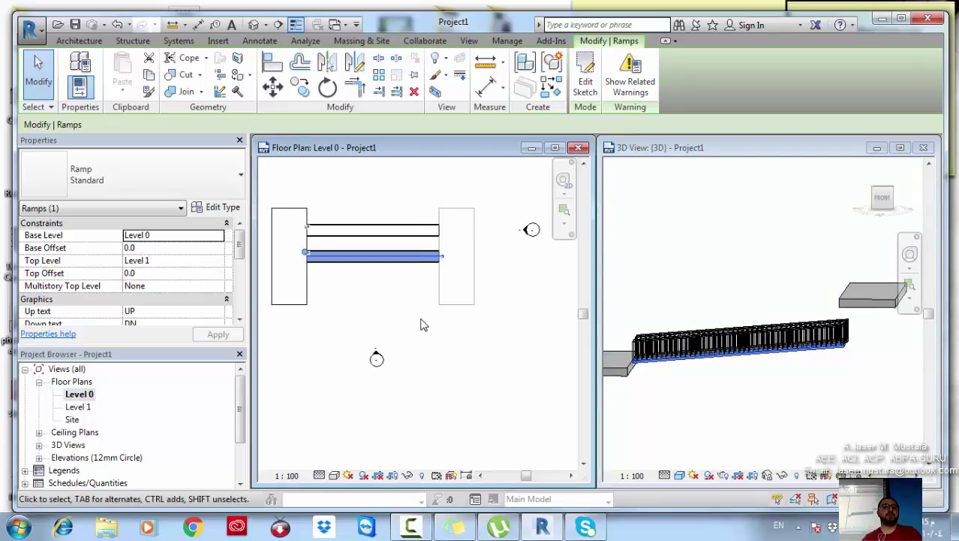
pyautogui.click(76, 41)
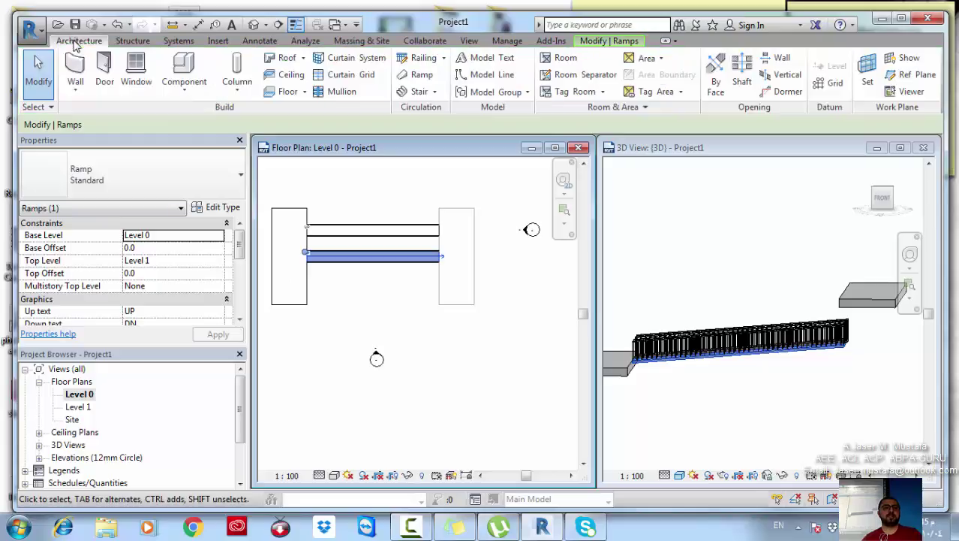
pyautogui.click(422, 77)
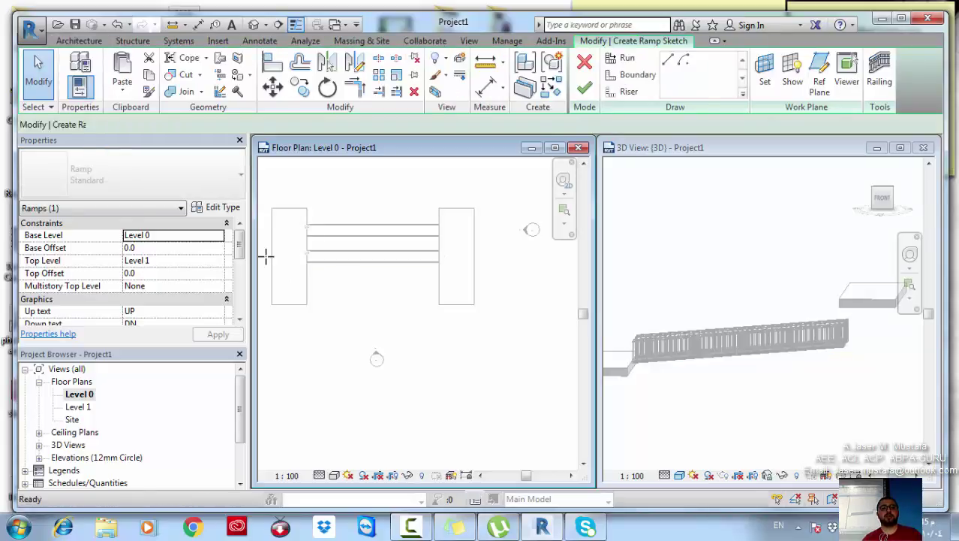
pyautogui.click(307, 283)
pyautogui.click(439, 284)
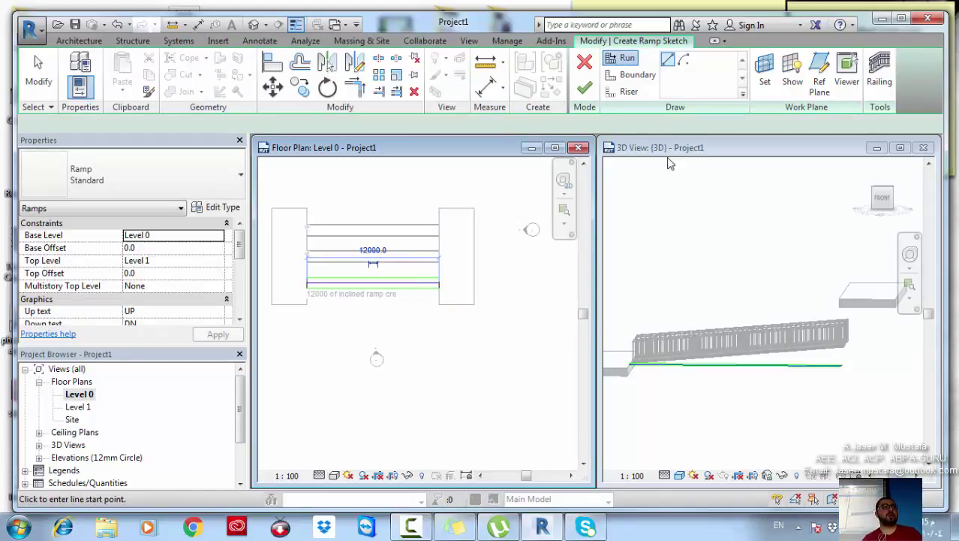
pyautogui.click(584, 88)
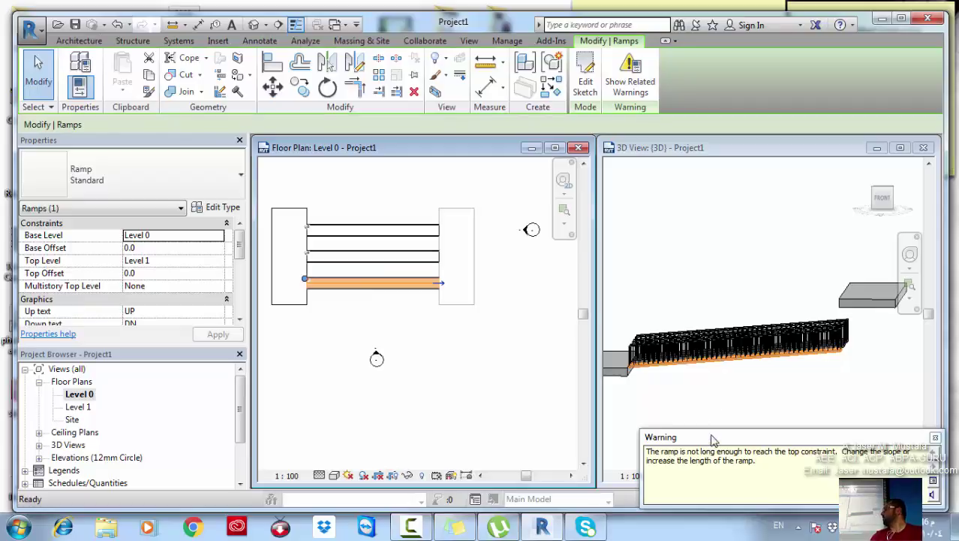
pyautogui.moveTo(709, 437); pyautogui.dragTo(282, 223)
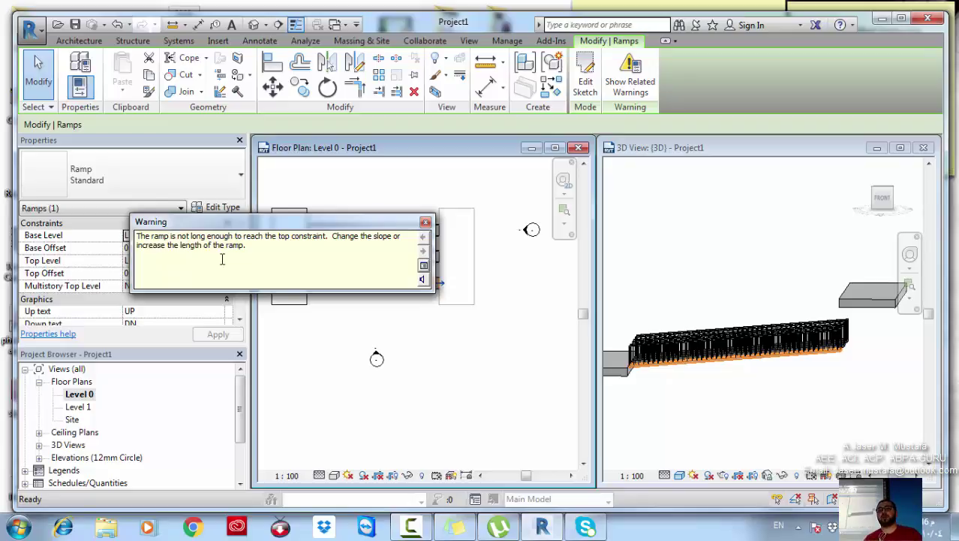
pyautogui.click(425, 222)
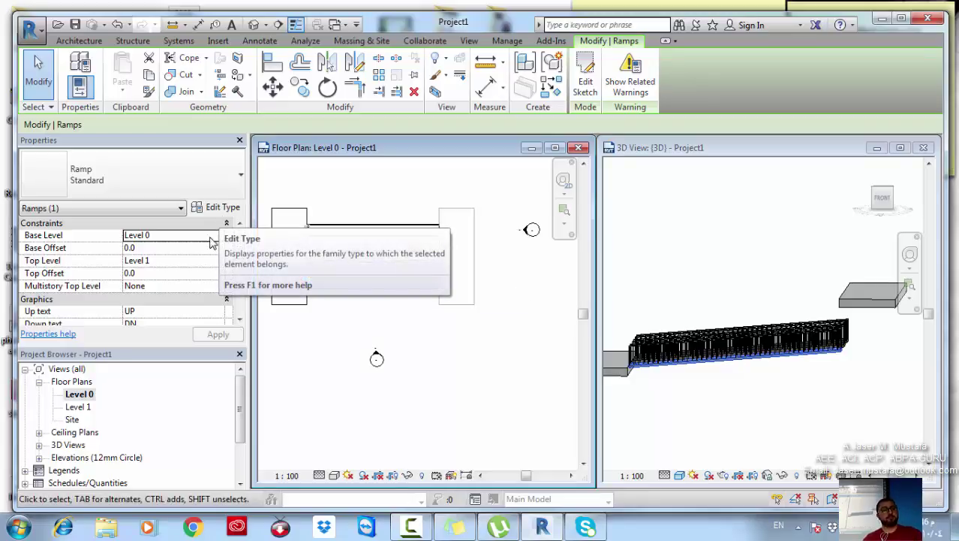
# Try Ramp Max Slope (1/x) values of 5 and 3 for the Standard ramp type, applying each one
pyautogui.click(216, 207)
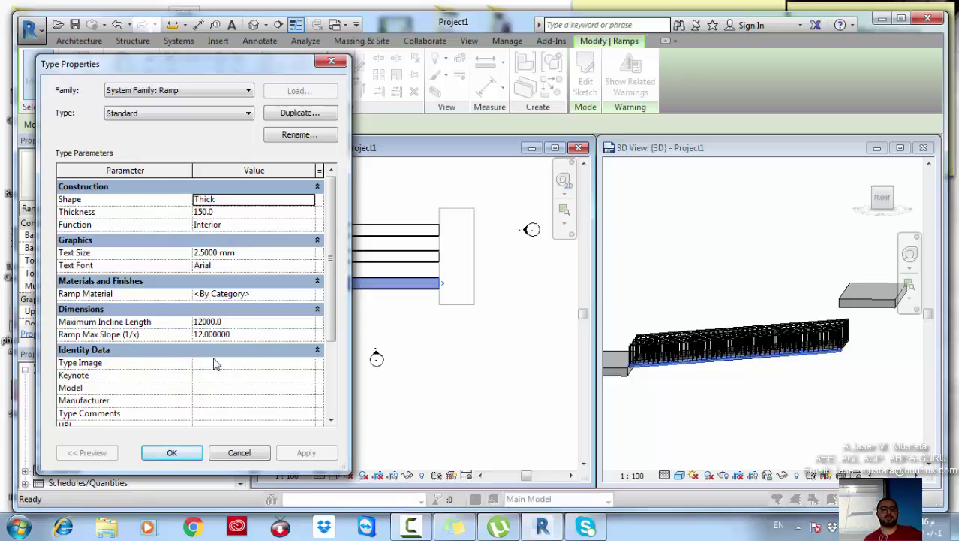
pyautogui.click(253, 337)
pyautogui.moveTo(256, 335); pyautogui.dragTo(150, 337)
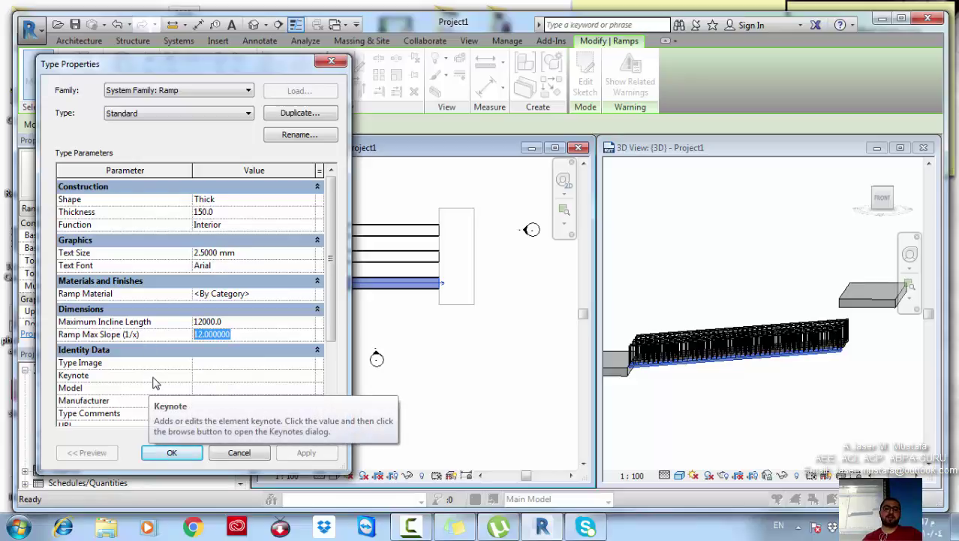
pyautogui.write('5')
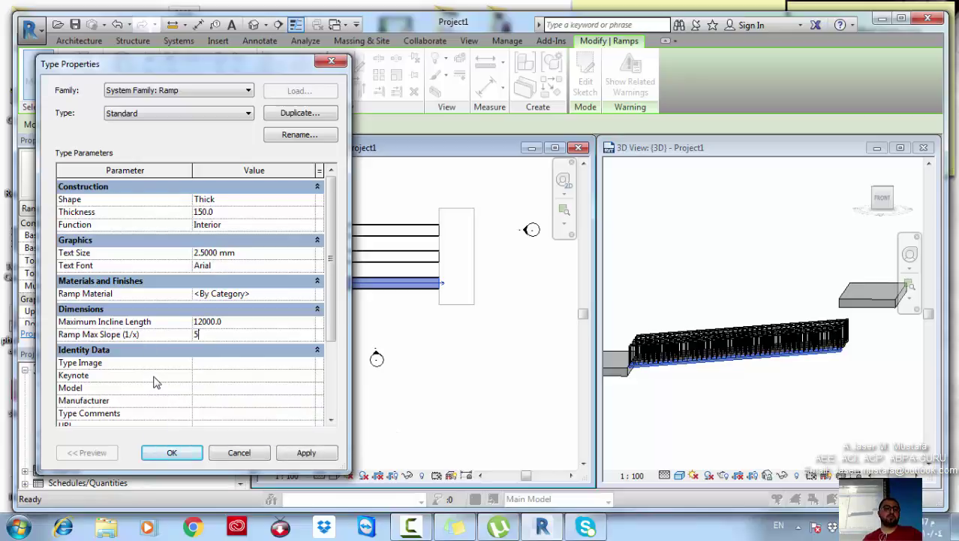
pyautogui.click(304, 454)
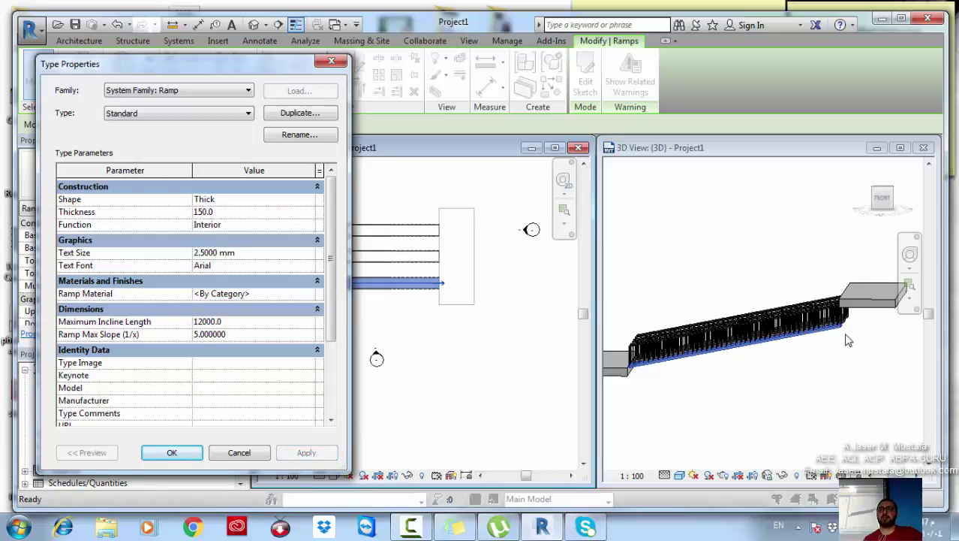
pyautogui.click(255, 335)
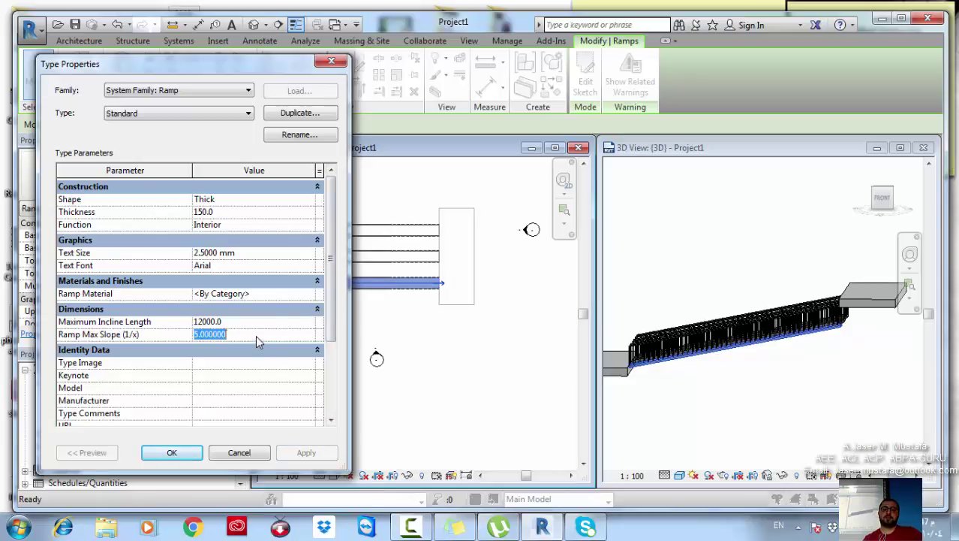
pyautogui.write('3')
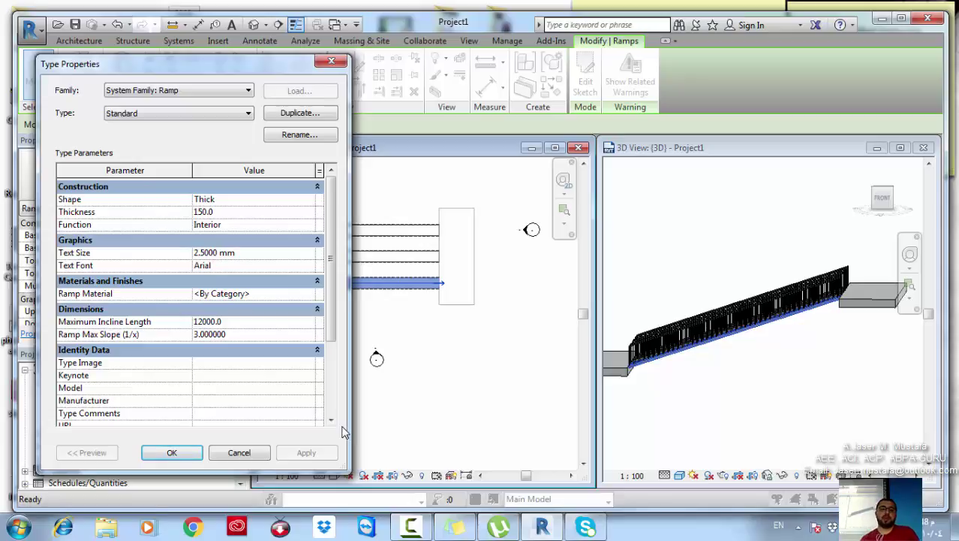
# Set the Standard ramp type's Ramp Max Slope (1/x) to 12
pyautogui.click(234, 334)
pyautogui.write('12')
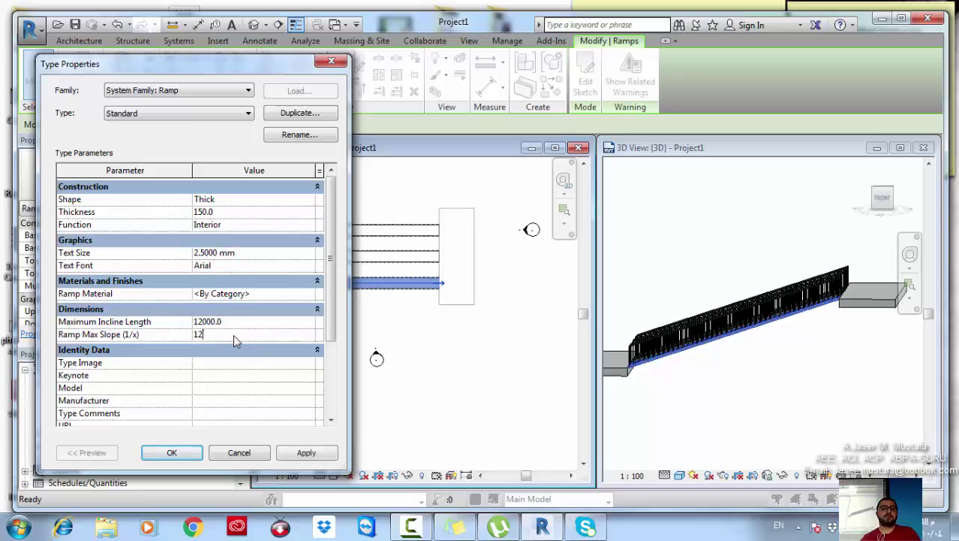
pyautogui.press('Return')
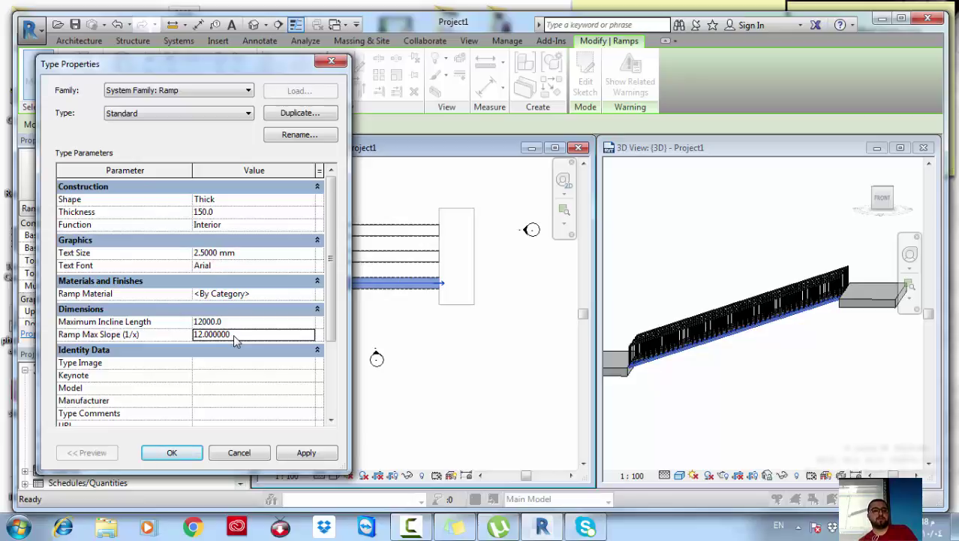
pyautogui.click(242, 335)
pyautogui.click(252, 334)
pyautogui.moveTo(265, 332); pyautogui.dragTo(154, 335)
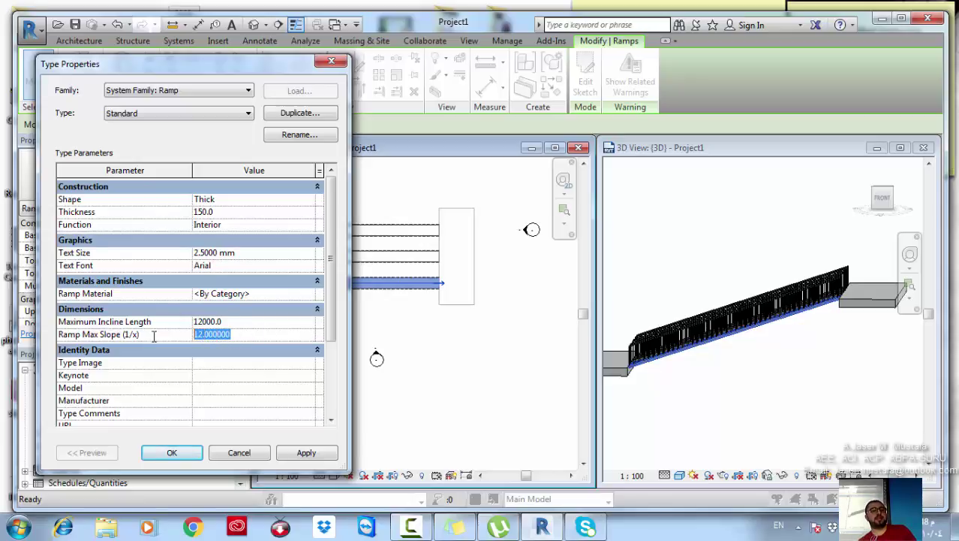
# Set the Standard ramp type's Maximum Incline Length to 50 and accept the type changes despite the ramp warnings
pyautogui.click(253, 323)
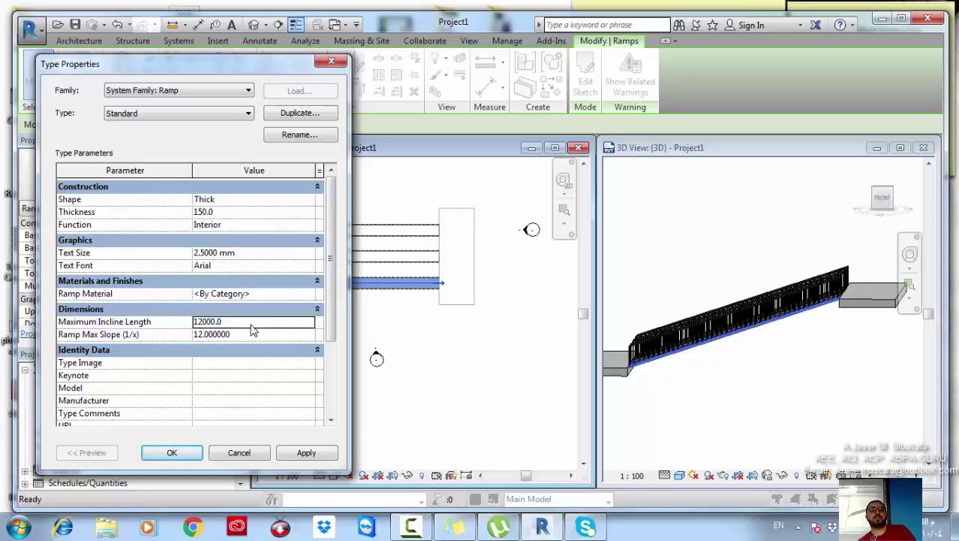
pyautogui.moveTo(253, 323); pyautogui.dragTo(147, 329)
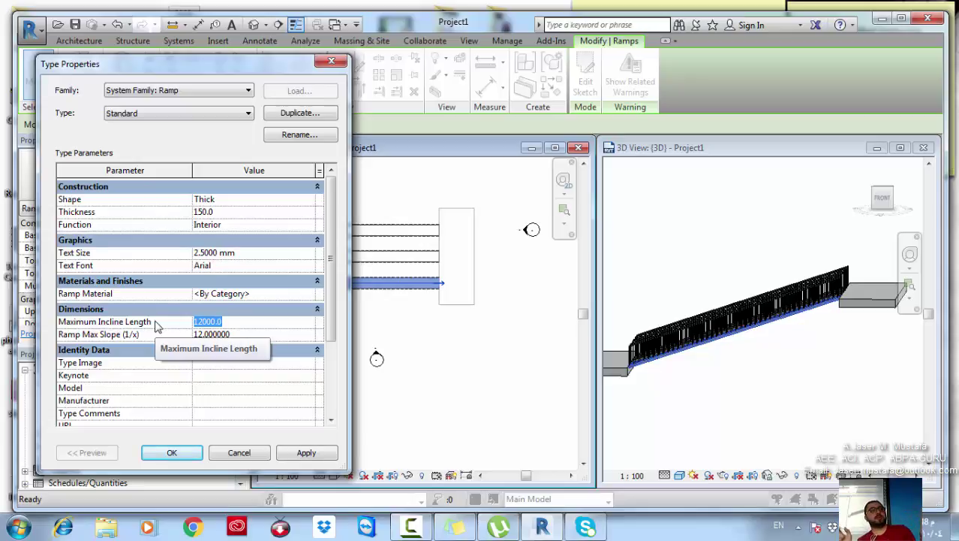
pyautogui.write('50.0')
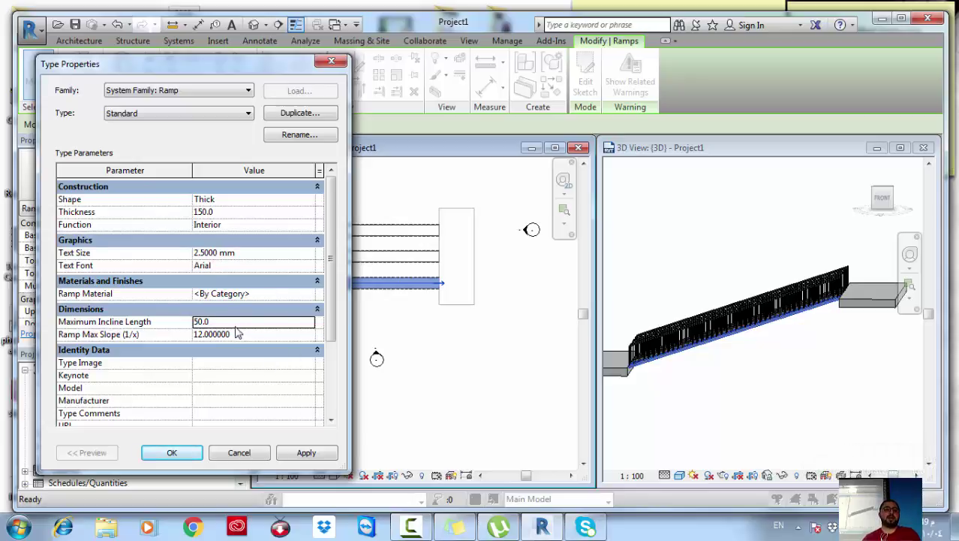
pyautogui.click(190, 448)
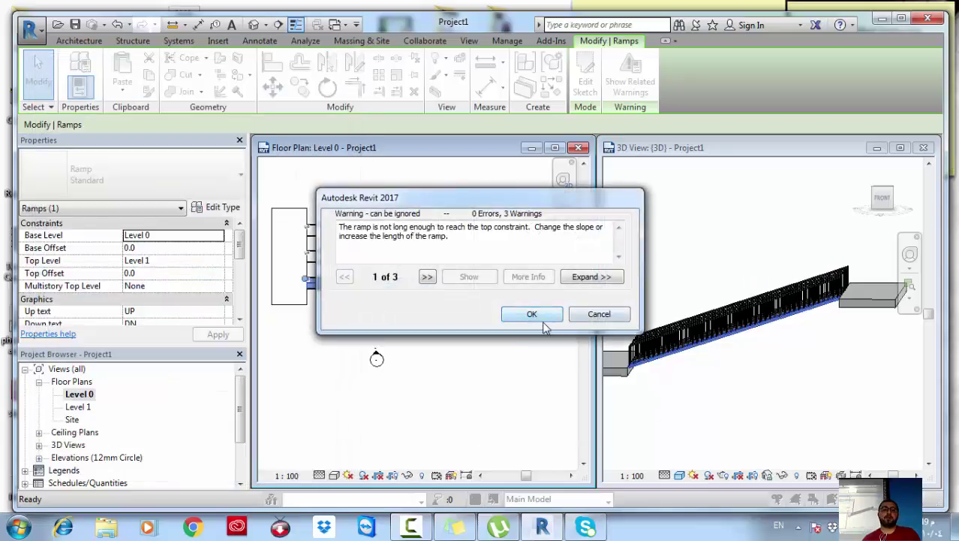
pyautogui.click(533, 314)
# Start a new ramp sketch in the Level 0 plan
pyautogui.scroll(-2, 451, 339)
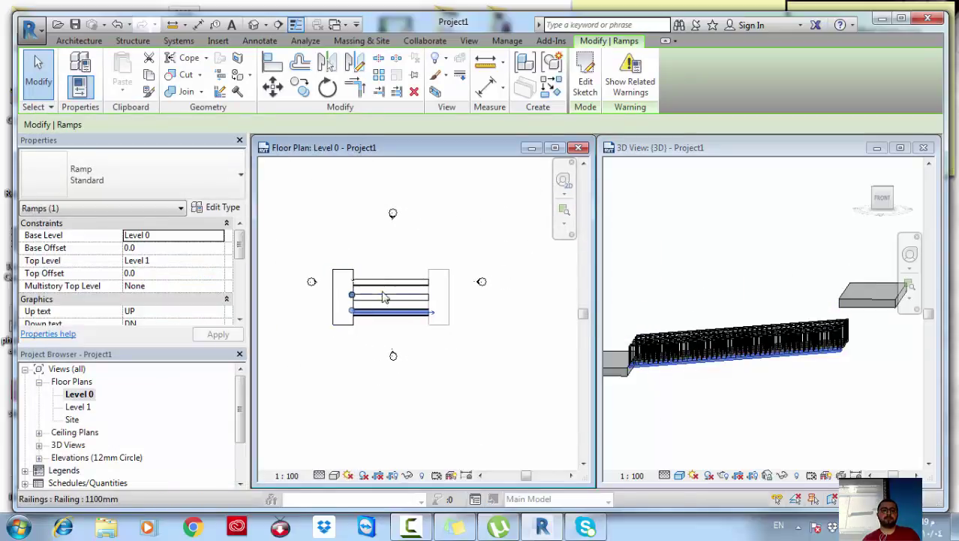
pyautogui.scroll(1, 382, 295)
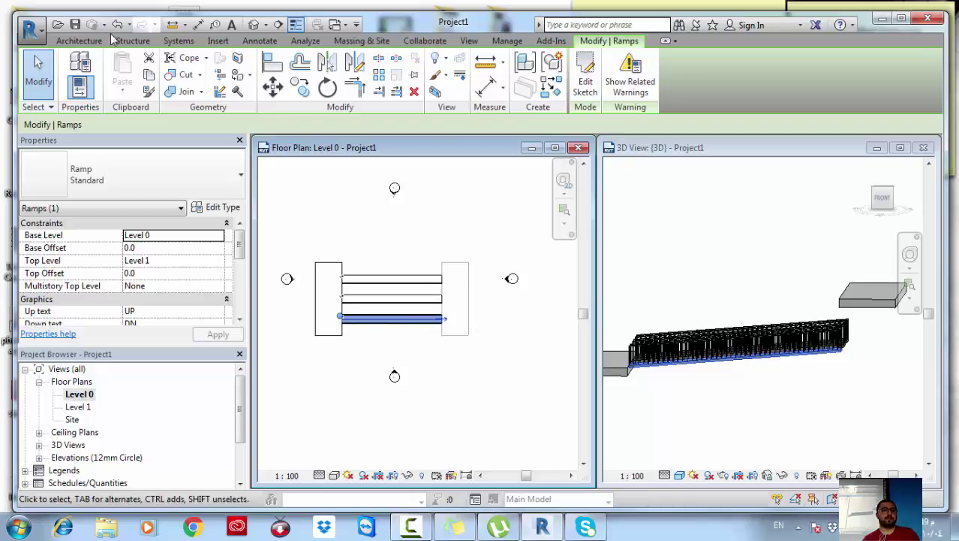
pyautogui.click(79, 42)
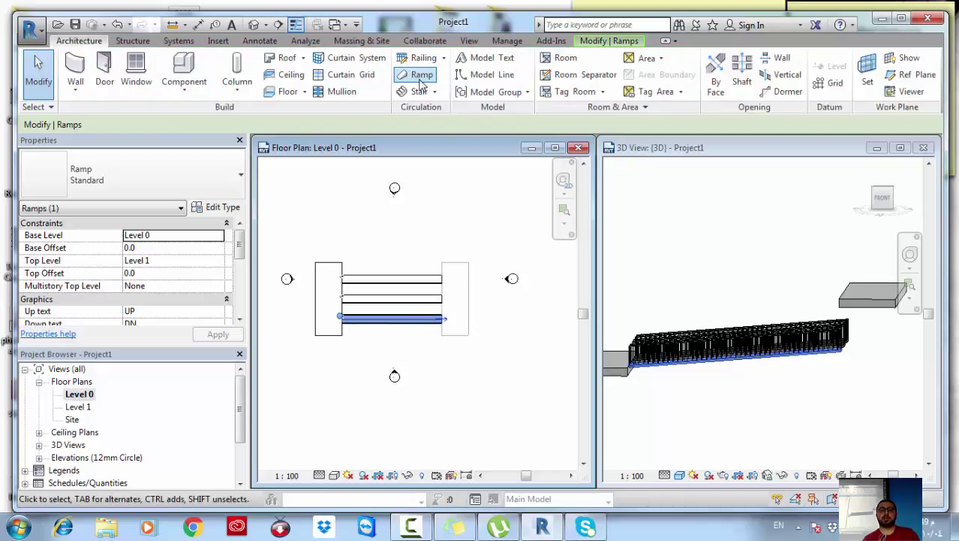
pyautogui.click(417, 74)
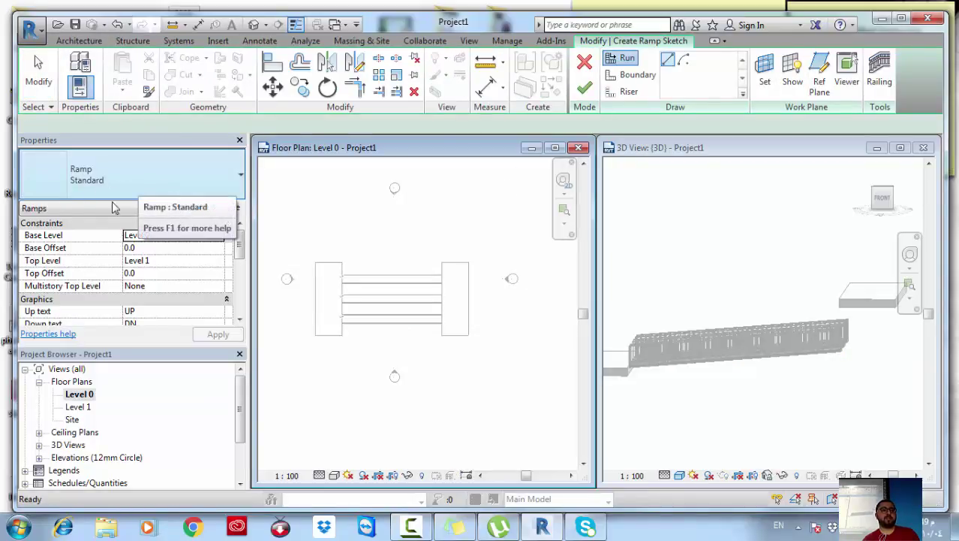
pyautogui.click(343, 329)
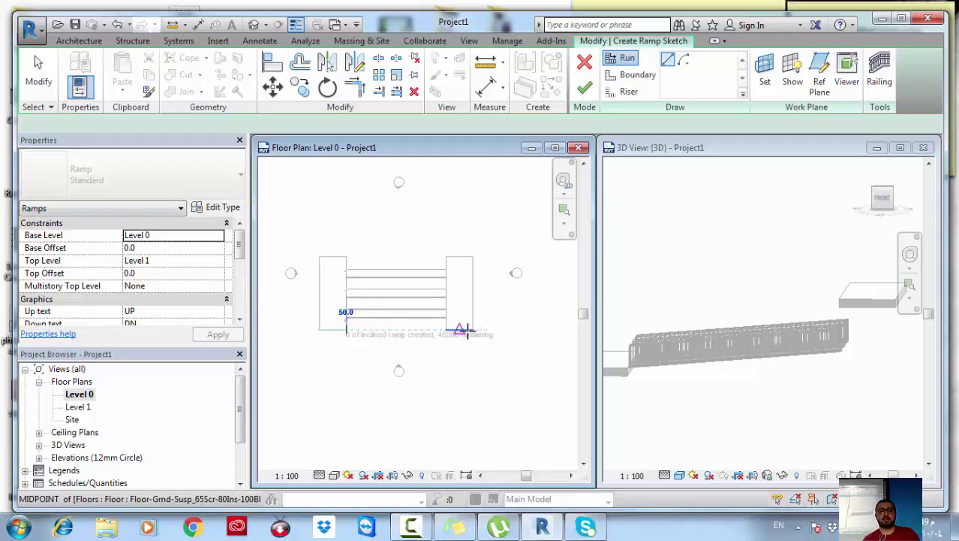
pyautogui.scroll(-1, 476, 331)
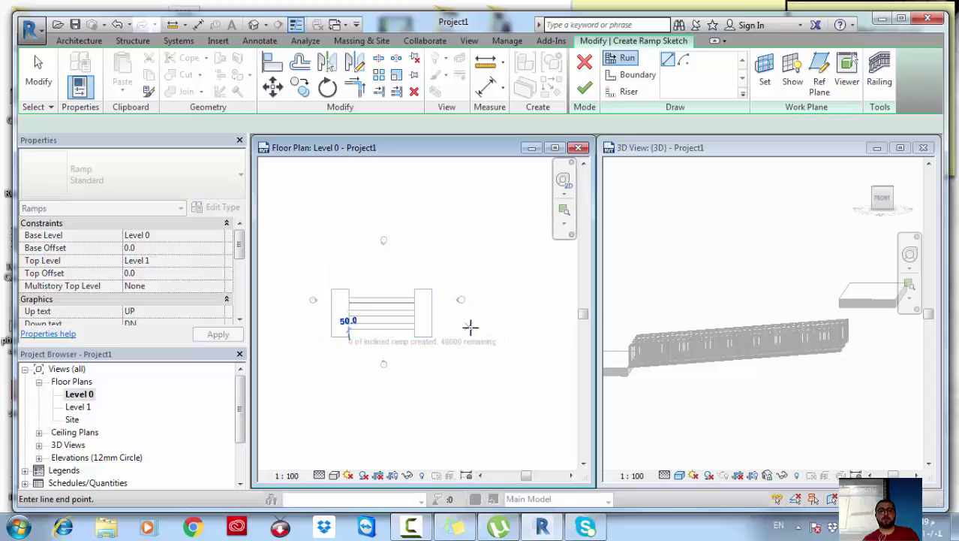
pyautogui.press('Escape')
pyautogui.press('Escape')
pyautogui.scroll(2, 356, 351)
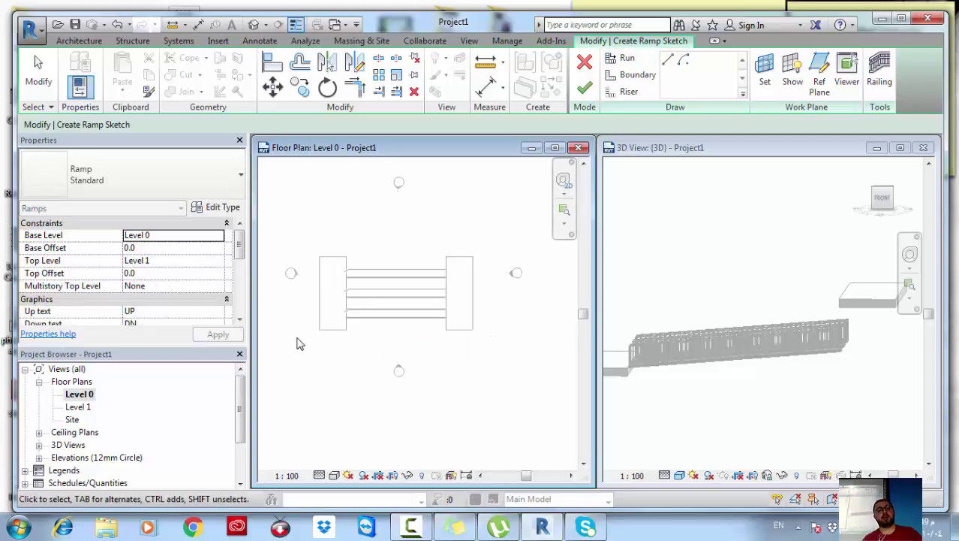
# Set the Standard ramp type's Maximum Incline Length to 50000 mm and accept the change
pyautogui.click(219, 211)
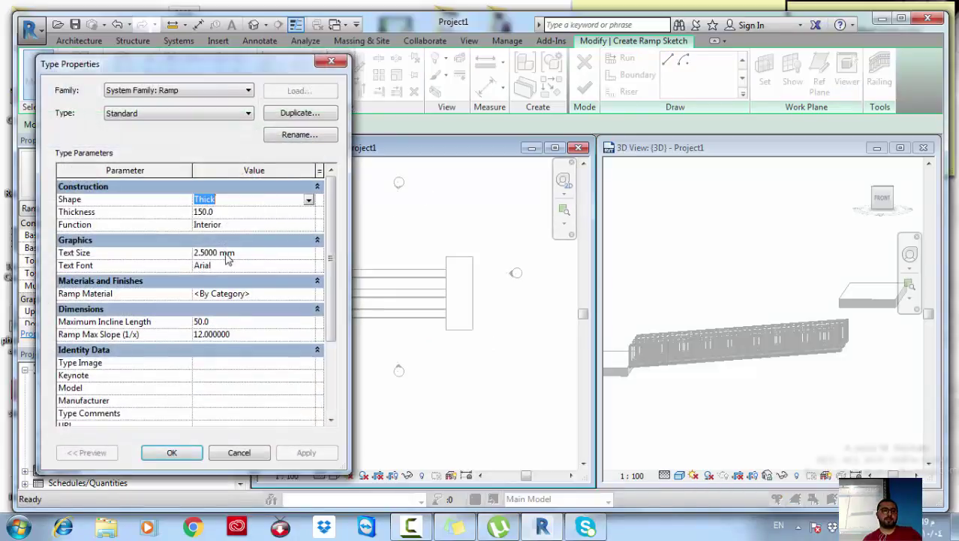
pyautogui.click(222, 321)
pyautogui.write('50000')
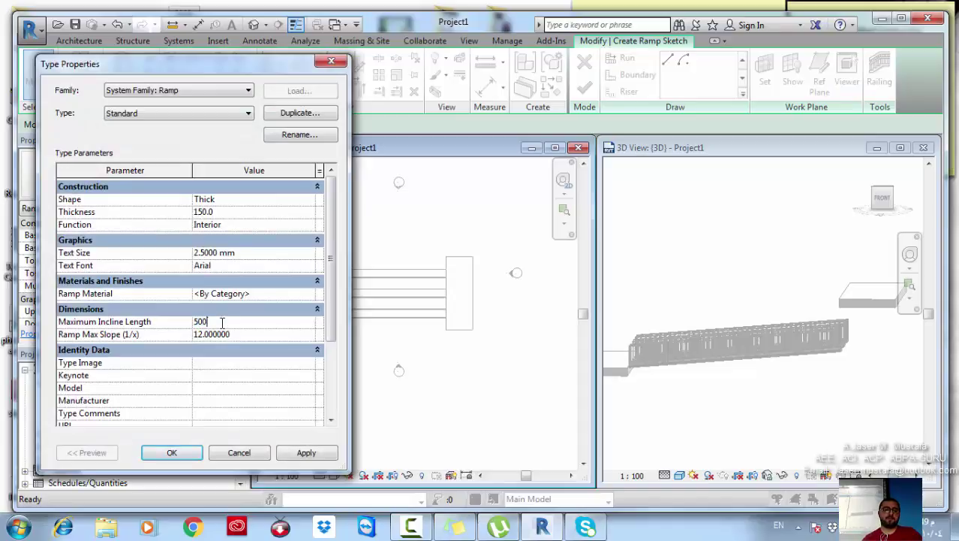
pyautogui.click(308, 453)
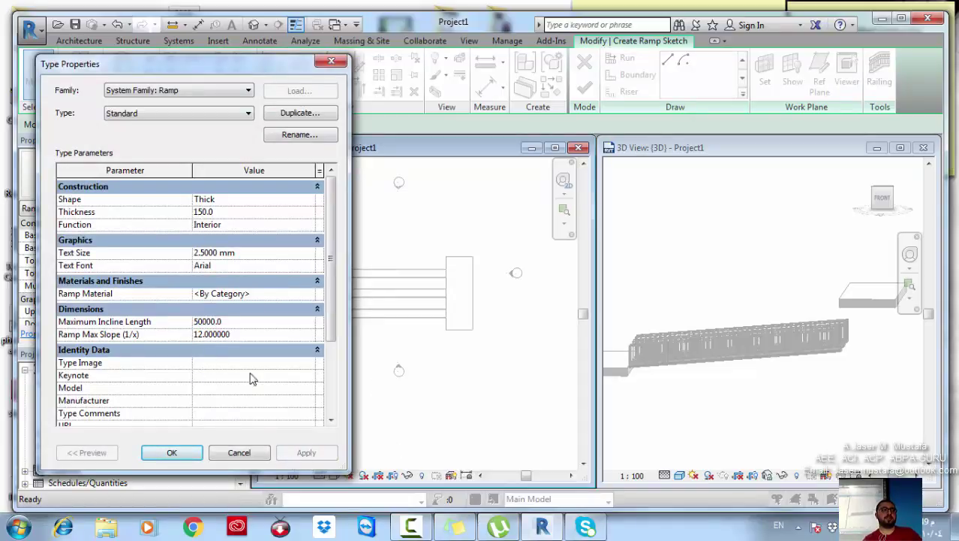
pyautogui.click(162, 452)
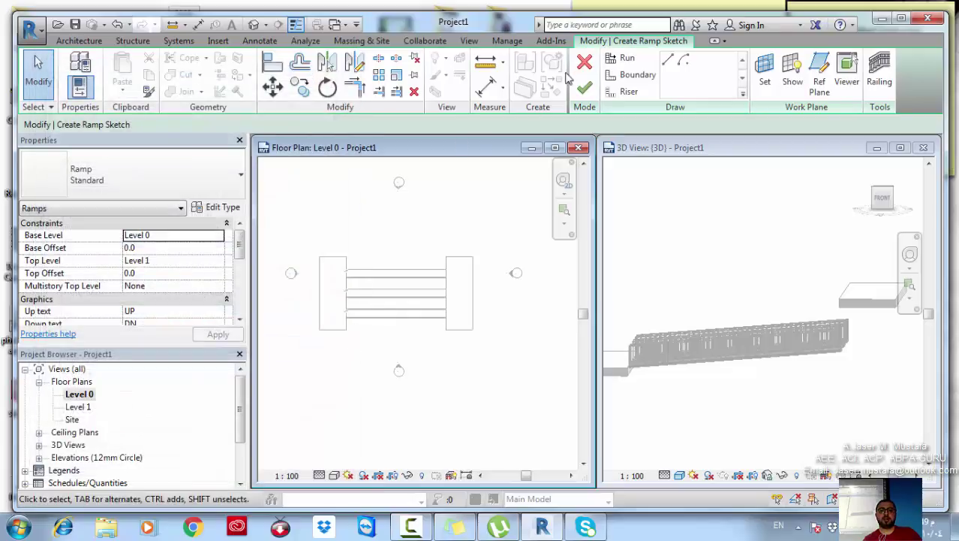
# Sketch a horizontal ramp run about 18000 mm long below the floors, and a perpendicular run about 13700 mm long up their far side
pyautogui.click(343, 337)
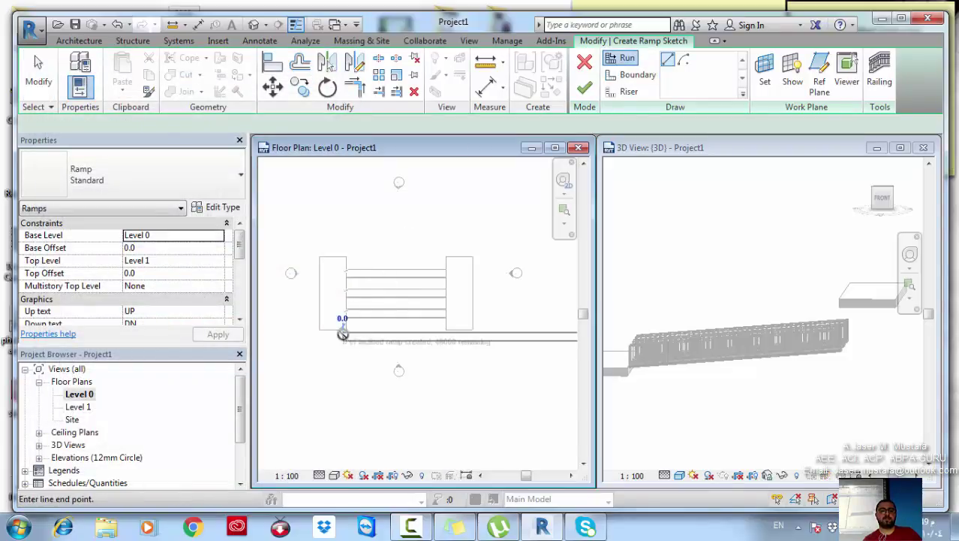
pyautogui.scroll(-2, 420, 344)
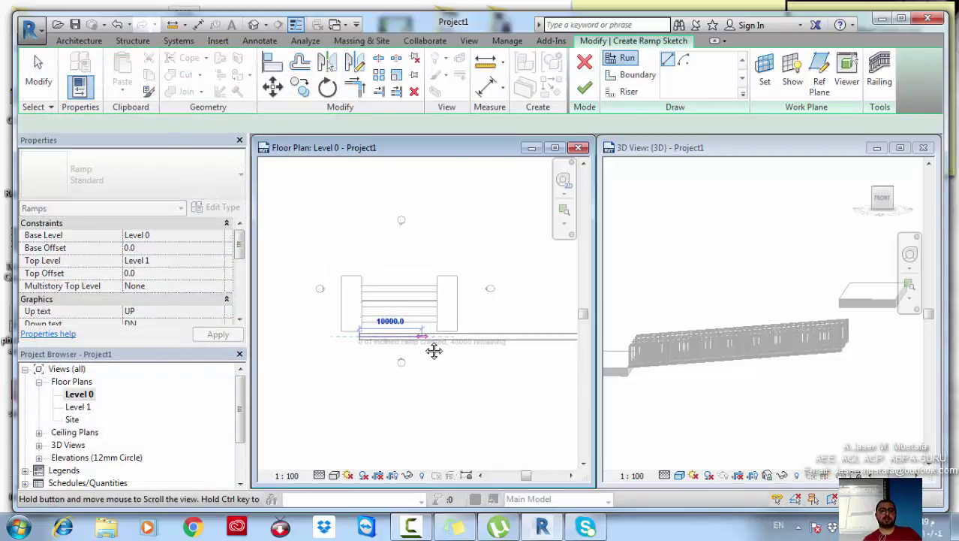
pyautogui.click(471, 337)
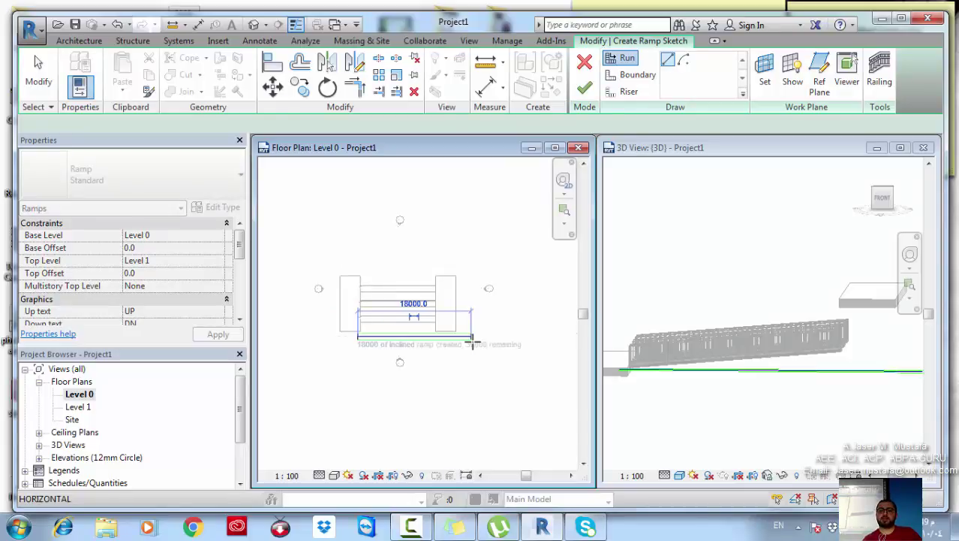
pyautogui.scroll(1, 508, 330)
pyautogui.click(491, 322)
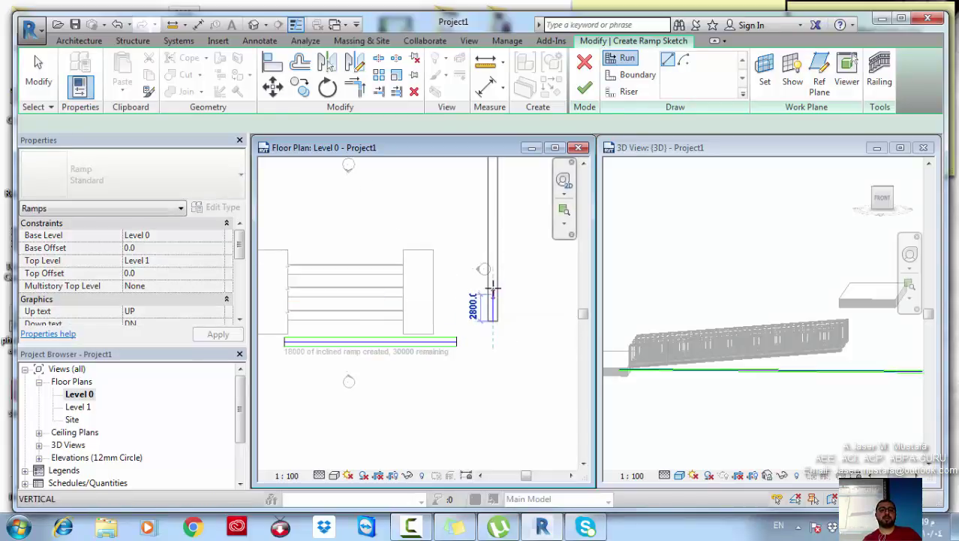
pyautogui.click(492, 190)
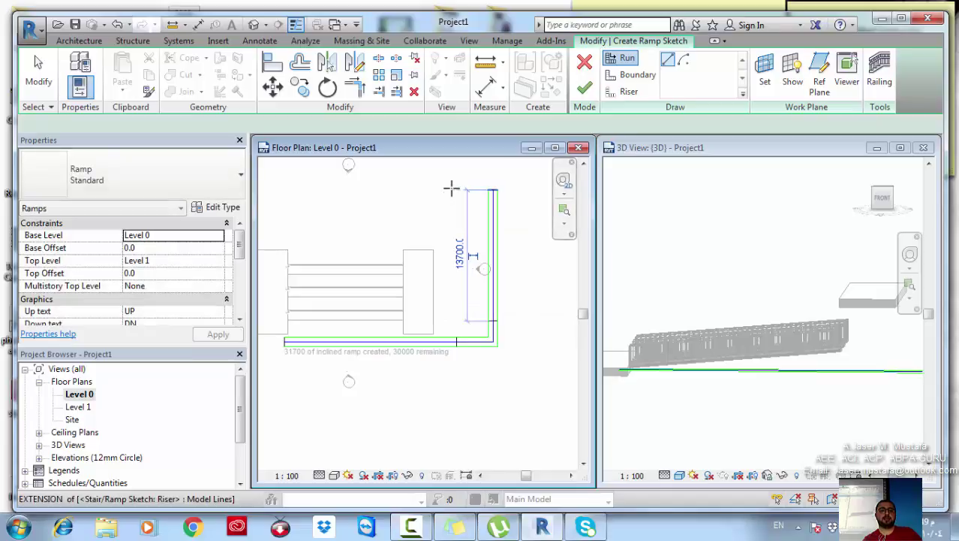
# Add a run about 12400 mm long back above the floors and a 3900 mm run down toward them, and finish the ramp
pyautogui.click(451, 170)
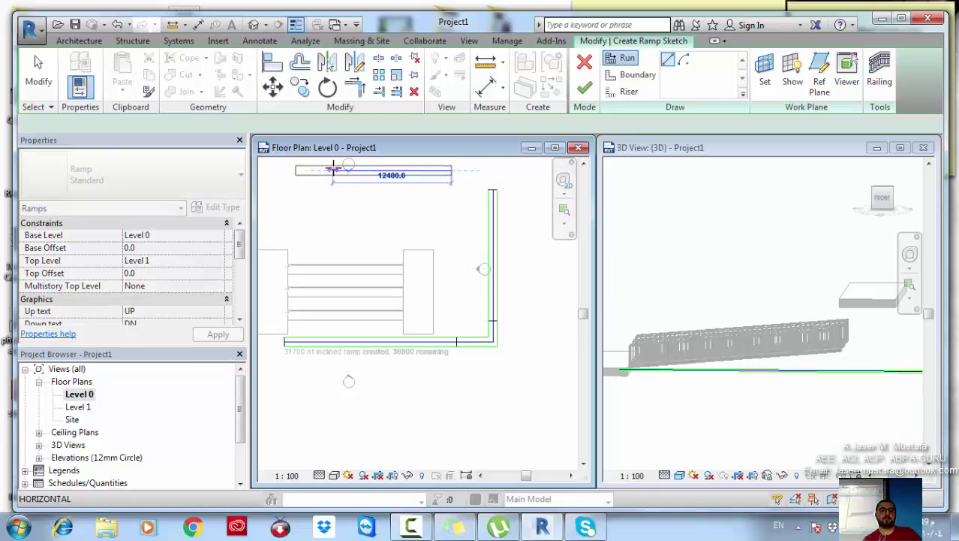
pyautogui.click(332, 170)
pyautogui.click(303, 174)
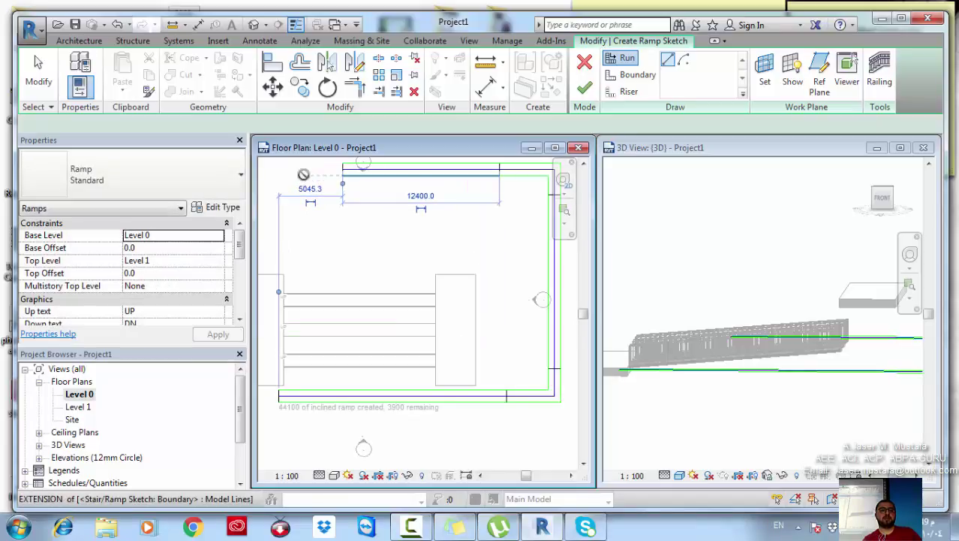
pyautogui.scroll(2, 300, 172)
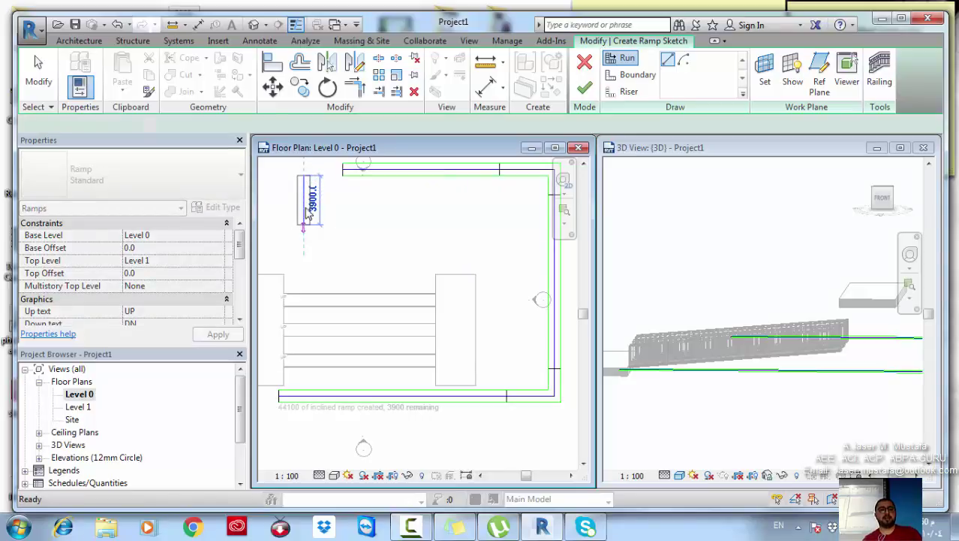
pyautogui.click(304, 242)
pyautogui.press('Escape')
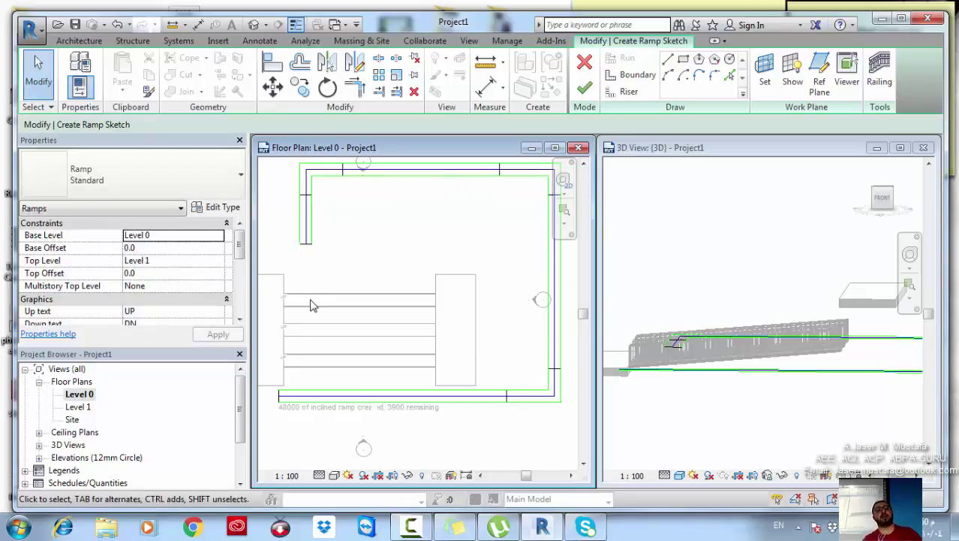
pyautogui.scroll(-1, 308, 297)
pyautogui.moveTo(460, 267); pyautogui.dragTo(449, 266, button='middle')
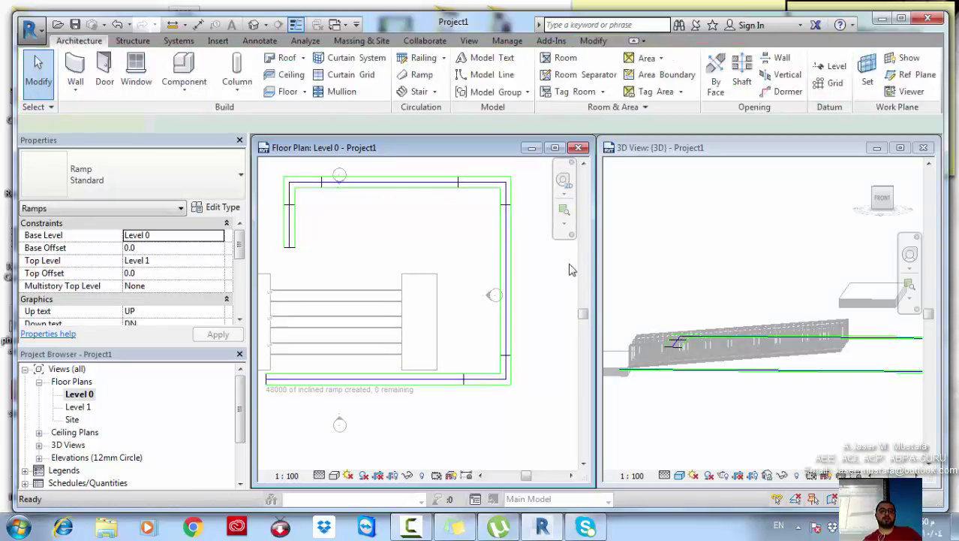
pyautogui.click(521, 330)
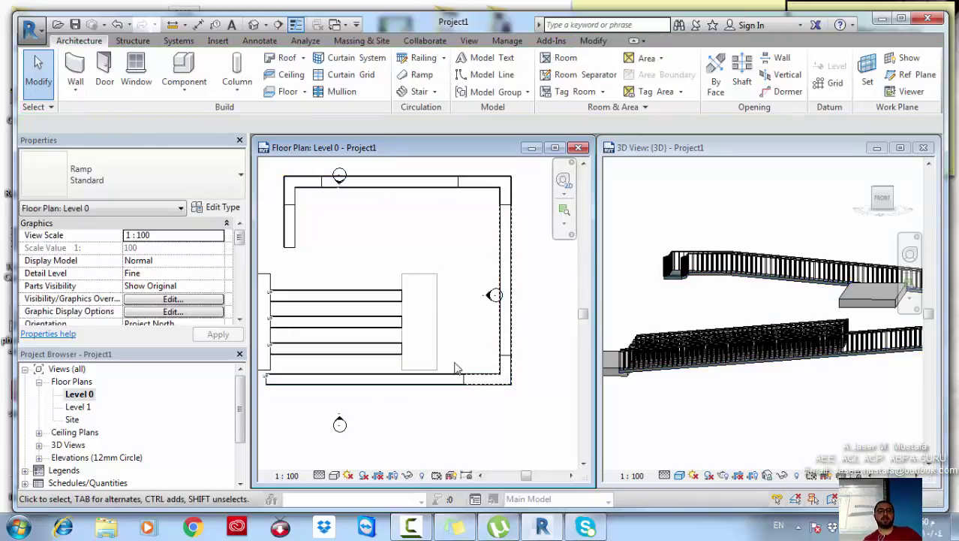
# Examine the ramp's corner landing in the Level 0 plan and its railing where the slope changes in 3D
pyautogui.scroll(5, 503, 372)
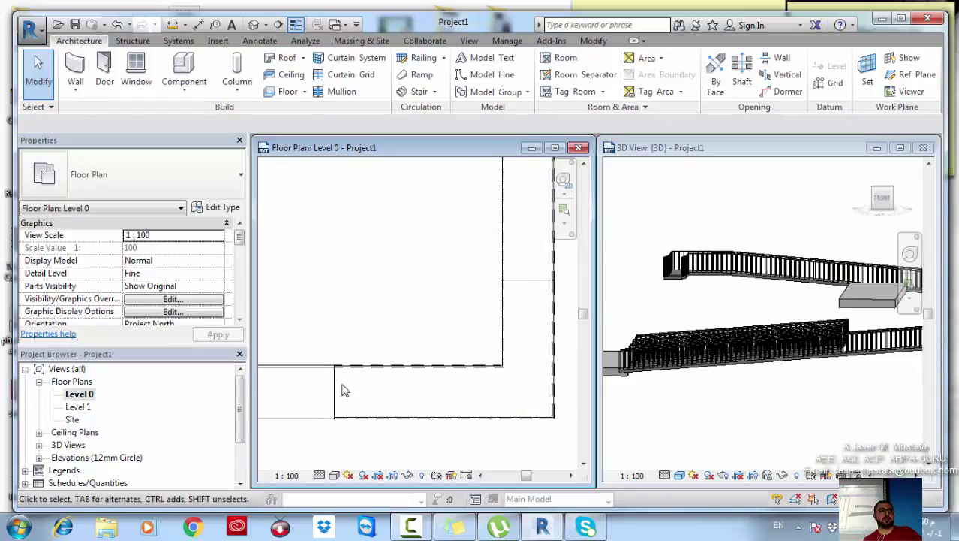
pyautogui.scroll(-2, 342, 388)
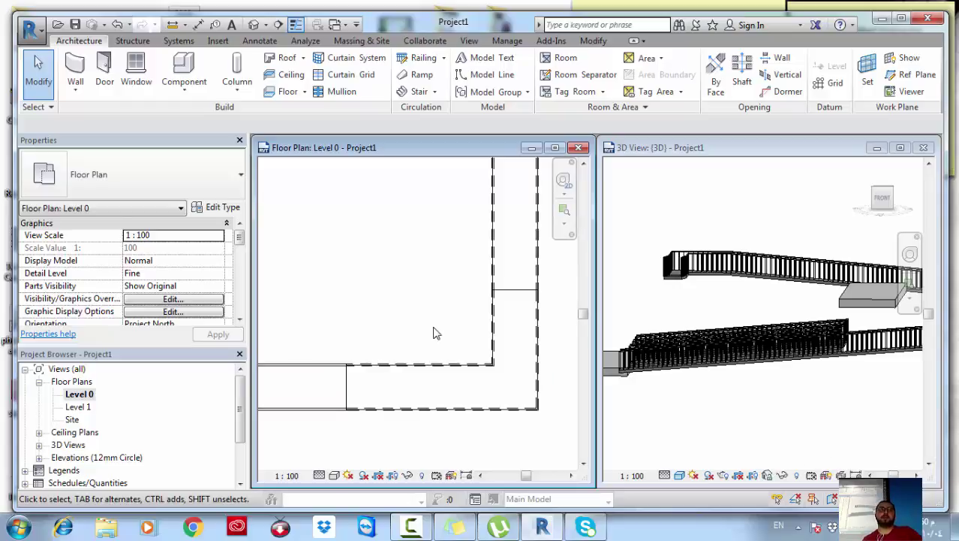
pyautogui.scroll(-2, 434, 334)
pyautogui.click(753, 292)
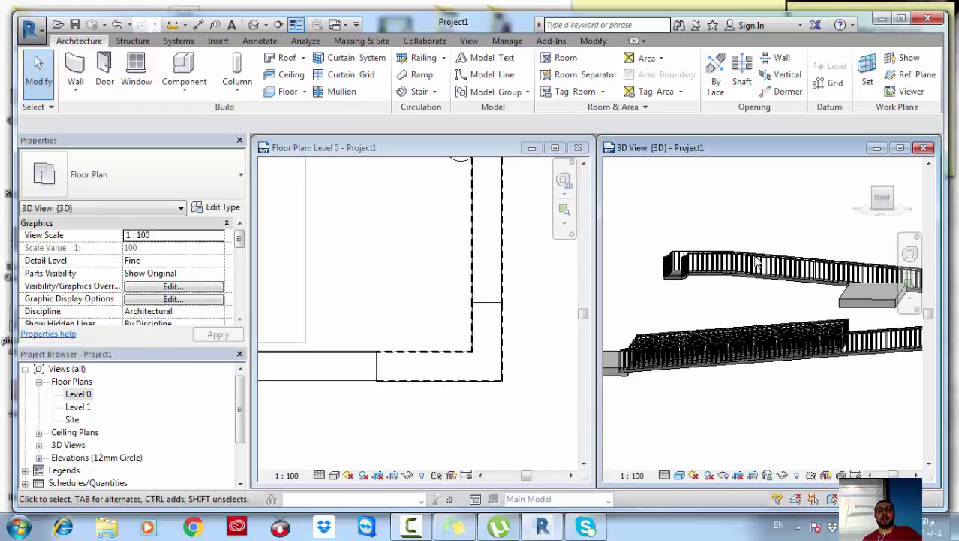
pyautogui.scroll(3, 735, 292)
pyautogui.click(708, 291)
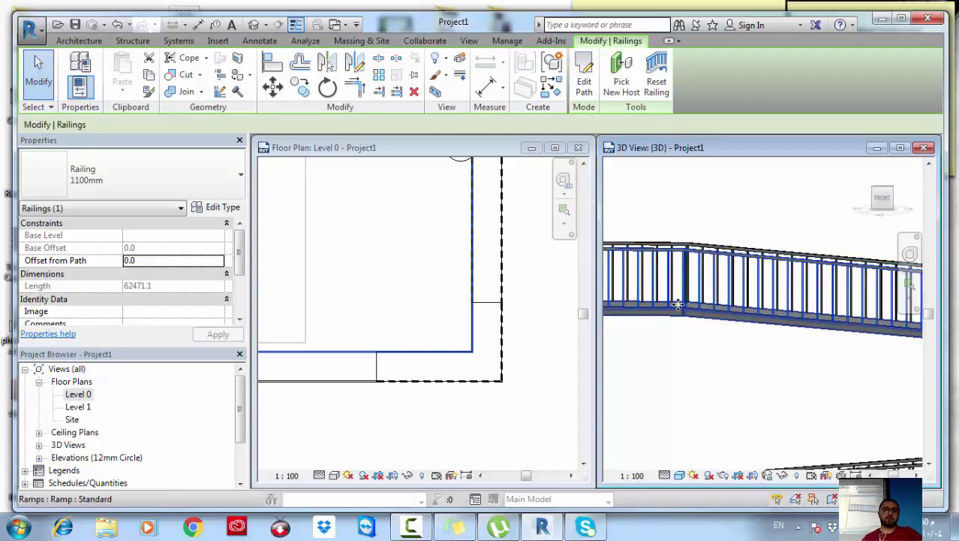
pyautogui.scroll(-3, 446, 365)
pyautogui.moveTo(445, 365); pyautogui.dragTo(435, 296, button='middle')
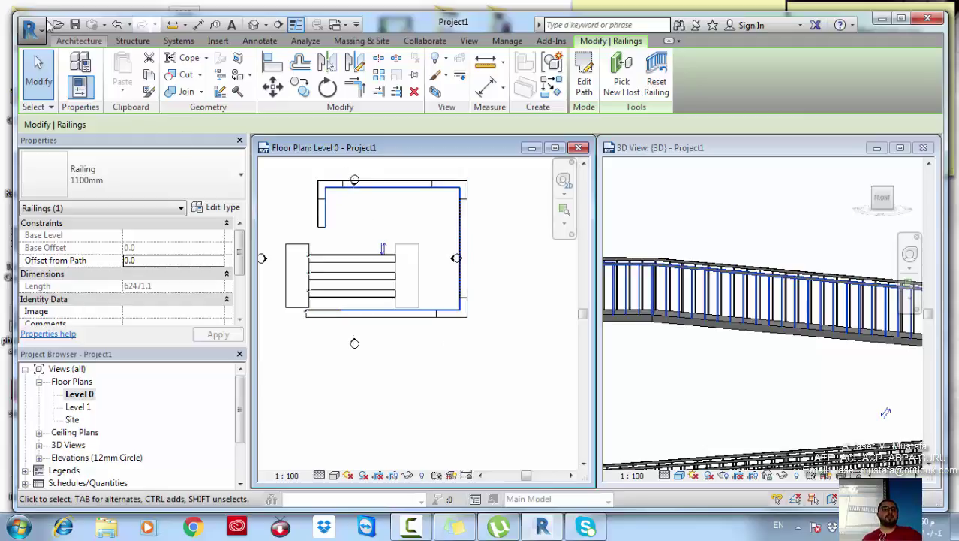
# Start a new ramp sketch in the Level 0 plan and review the Standard ramp type's slope and incline length properties
pyautogui.click(79, 44)
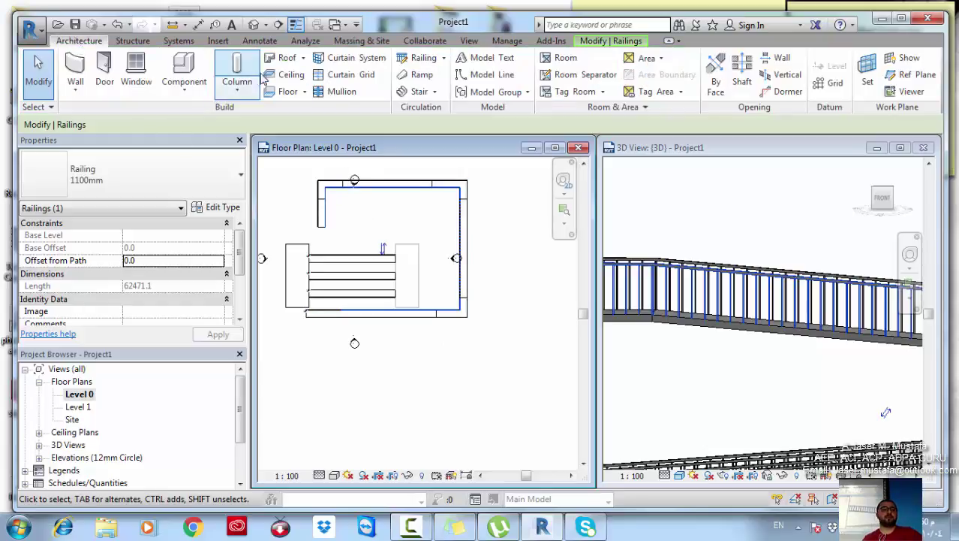
pyautogui.click(420, 74)
pyautogui.click(216, 208)
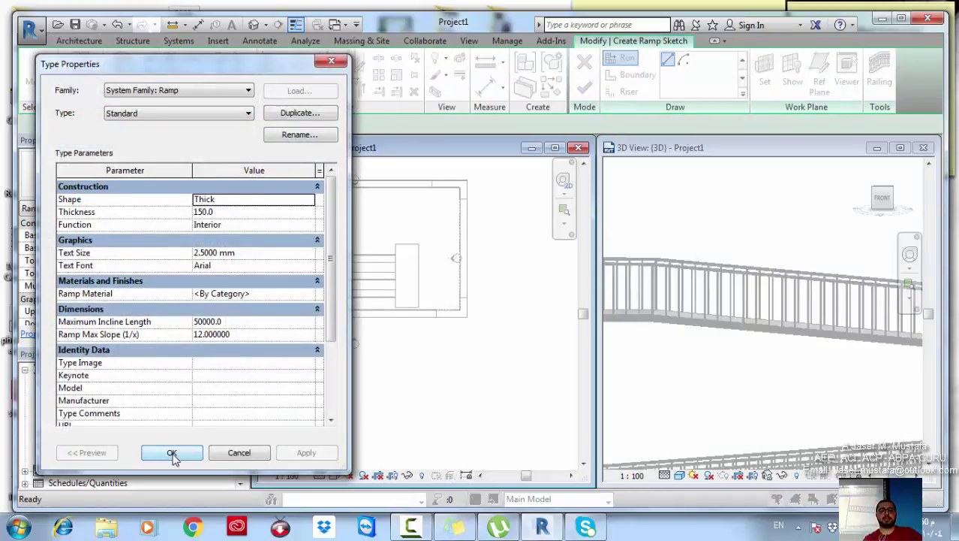
pyautogui.click(179, 452)
# Sketch two collinear horizontal runs about 8600 mm and 4400 mm long below the existing ramps, with a landing gap between them
pyautogui.scroll(2, 432, 349)
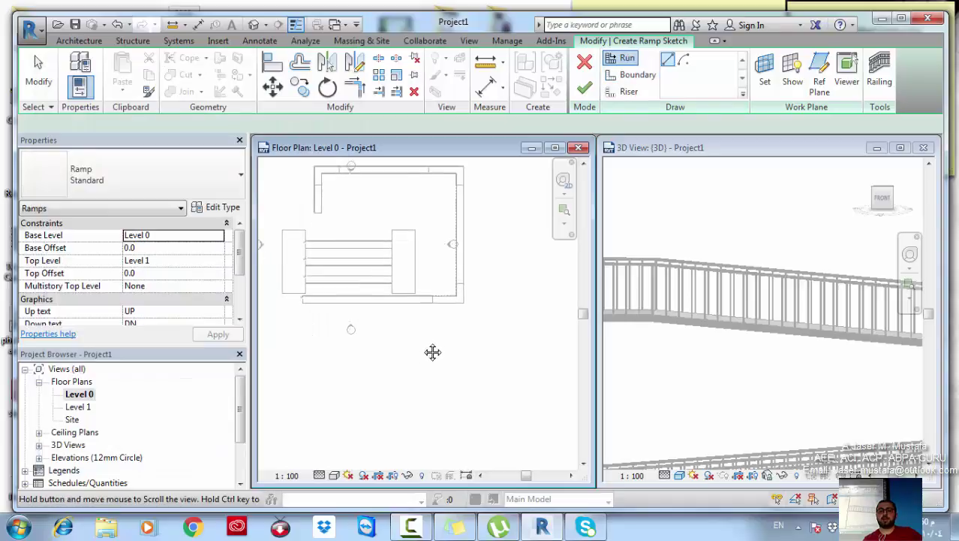
pyautogui.click(313, 329)
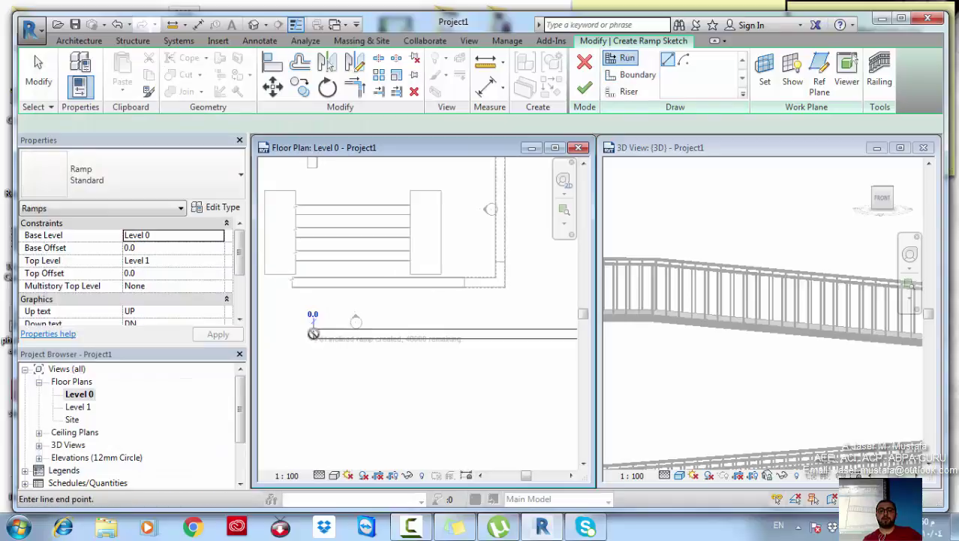
pyautogui.click(395, 329)
pyautogui.moveTo(545, 383)
pyautogui.mouseDown(button='middle')
pyautogui.moveTo(426, 373)
pyautogui.moveTo(456, 349)
pyautogui.mouseUp(button='middle')
pyautogui.scroll(-1, 415, 343)
pyautogui.scroll(2, 449, 350)
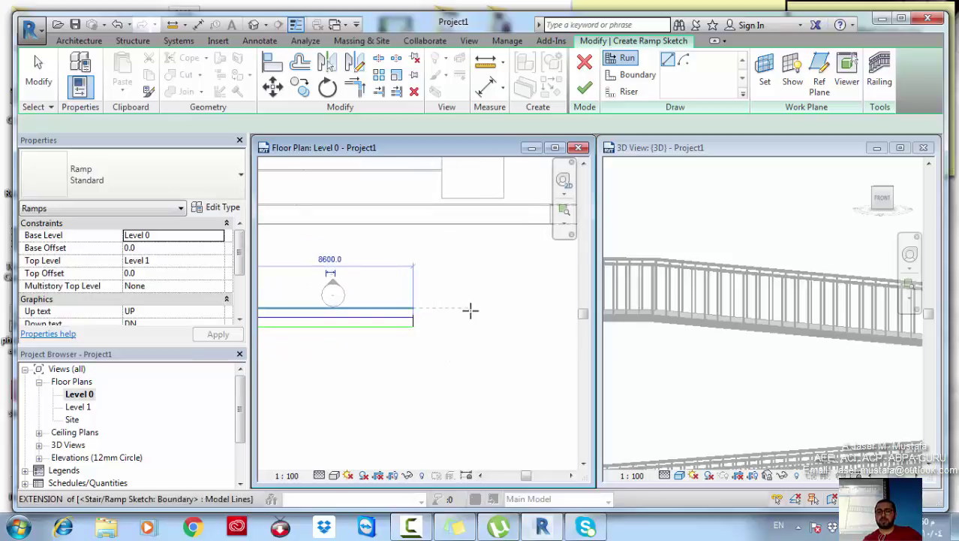
pyautogui.click(485, 316)
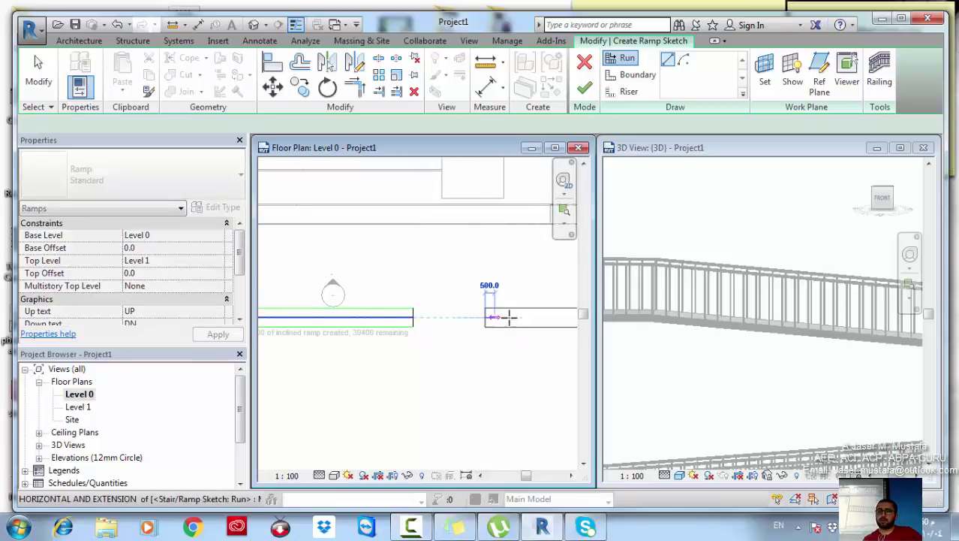
pyautogui.moveTo(531, 317); pyautogui.dragTo(497, 328, button='middle')
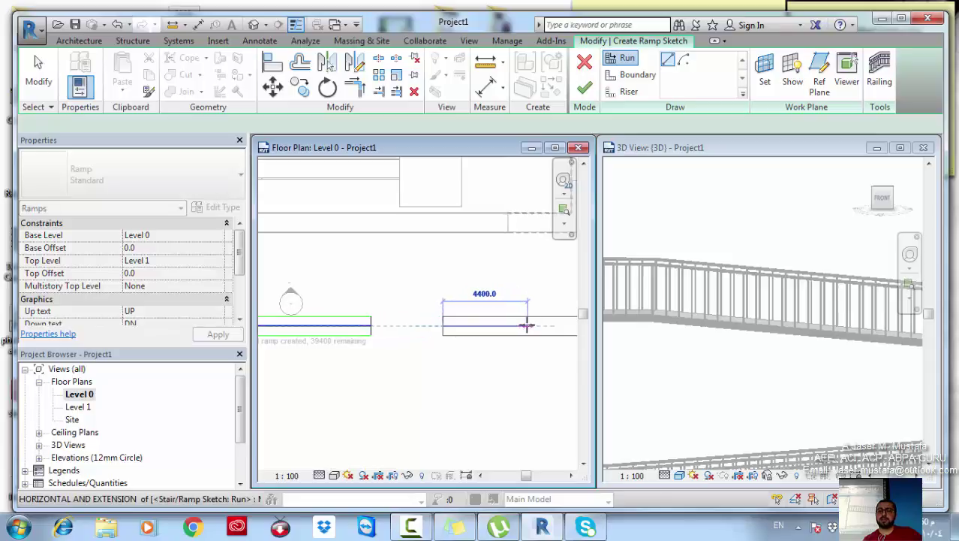
pyautogui.click(527, 325)
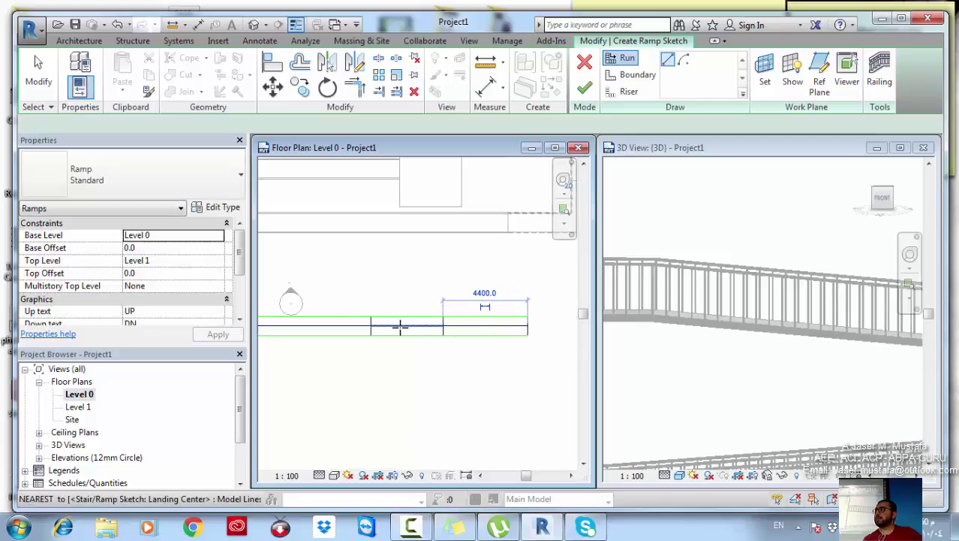
# Add a run about 4600 mm long downward past the corner and a run about 6000 mm long turning back horizontally
pyautogui.scroll(-1, 420, 300)
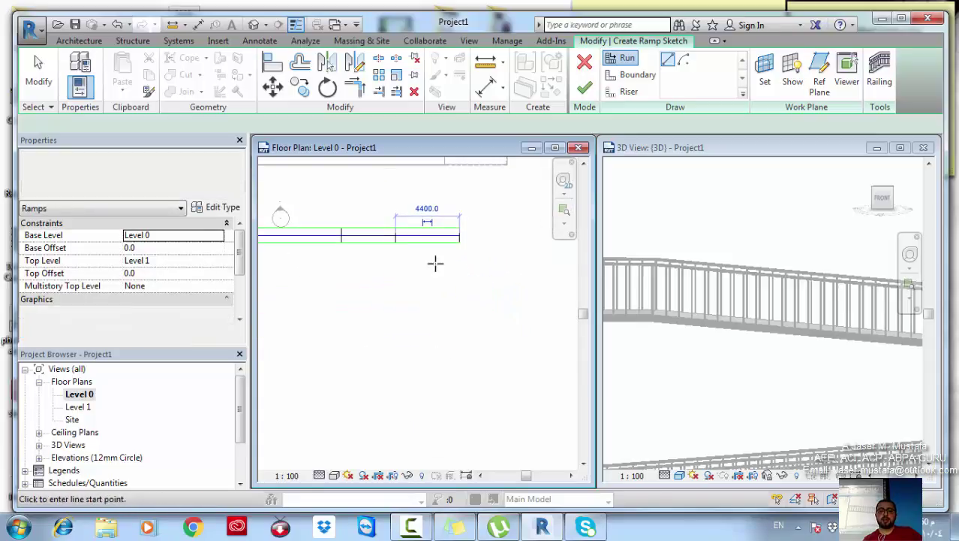
pyautogui.click(479, 248)
pyautogui.click(484, 315)
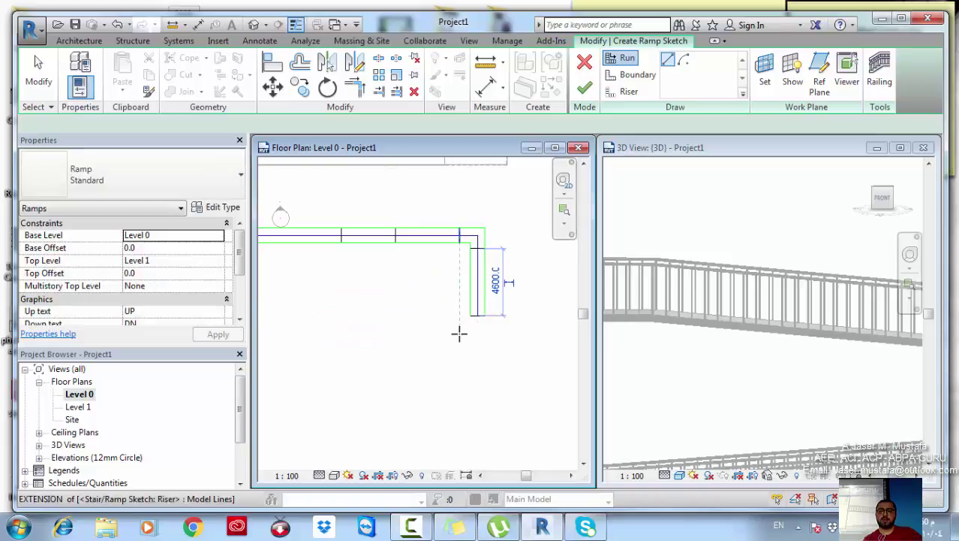
pyautogui.click(471, 331)
pyautogui.click(383, 332)
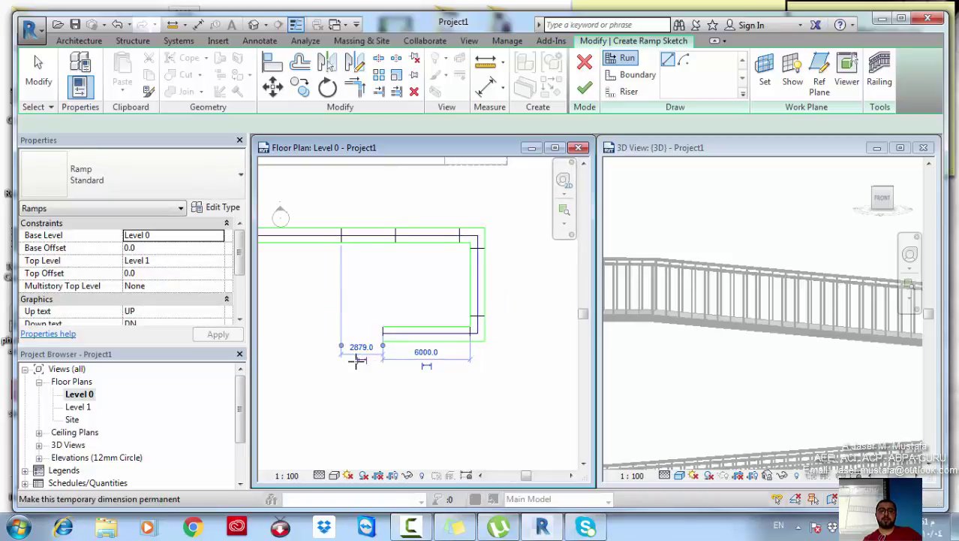
# Add a last downward run about 3700 mm long, finish the ramp sketch, and dismiss the warning
pyautogui.moveTo(359, 409); pyautogui.dragTo(362, 381, button='middle')
pyautogui.click(353, 361)
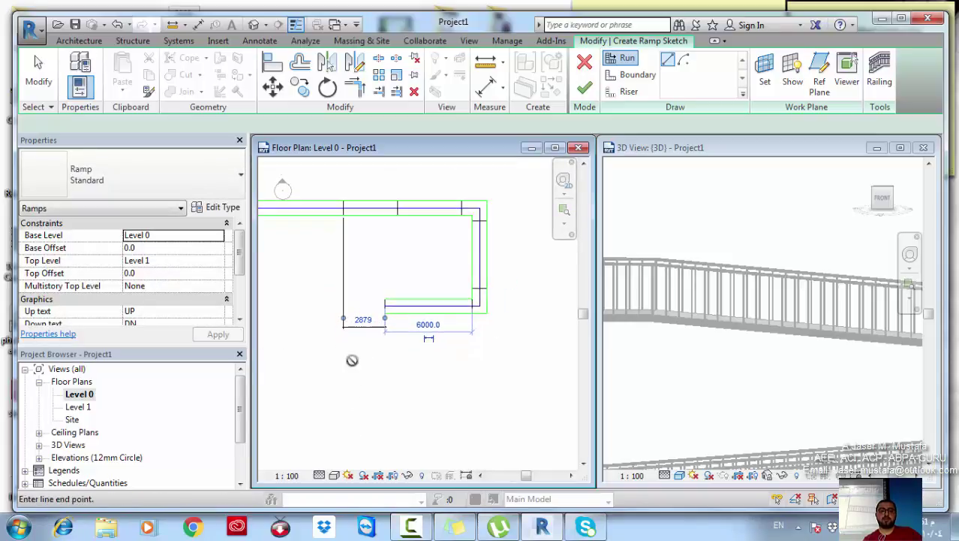
pyautogui.click(353, 413)
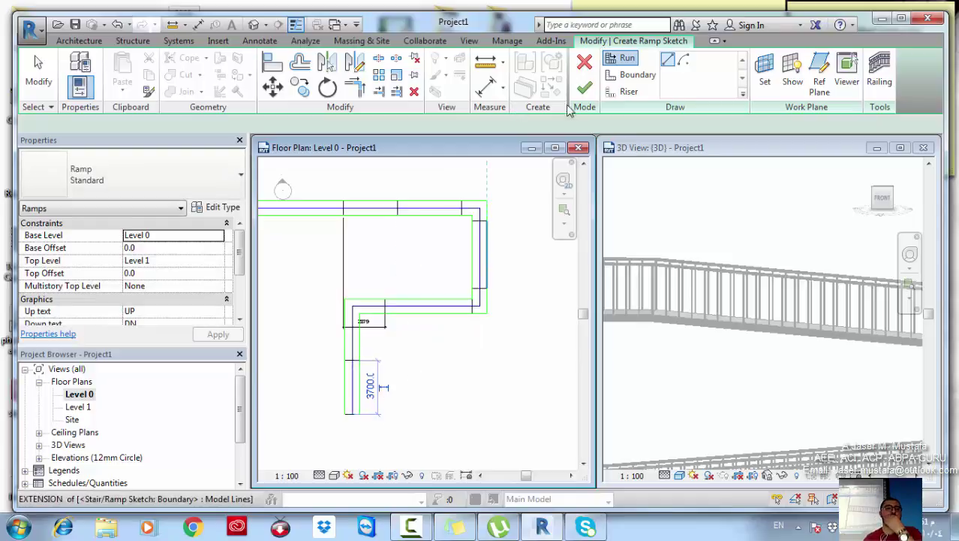
pyautogui.click(584, 87)
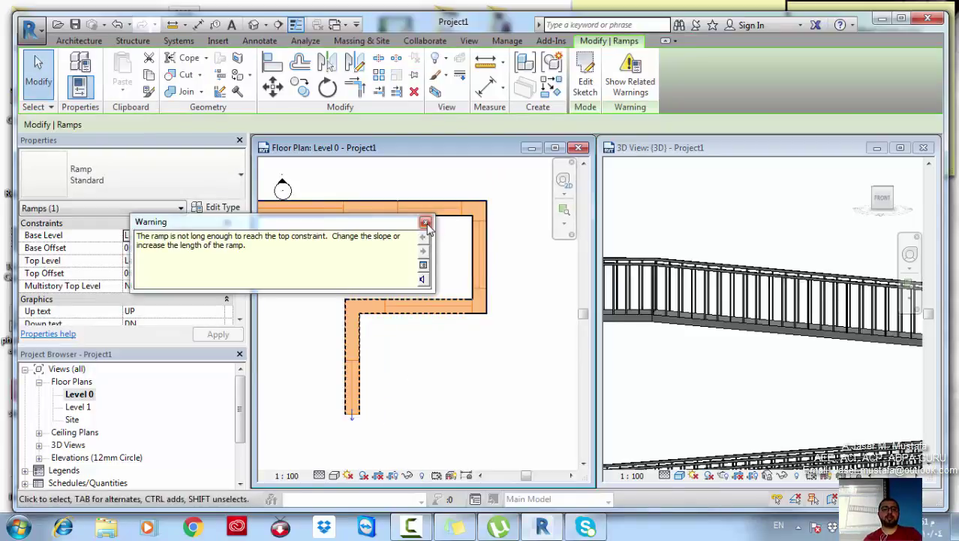
pyautogui.click(430, 216)
# Inspect the new multi-run ramp and its landings in 3D and review the Standard ramp type's properties
pyautogui.moveTo(427, 276); pyautogui.dragTo(461, 276, button='middle')
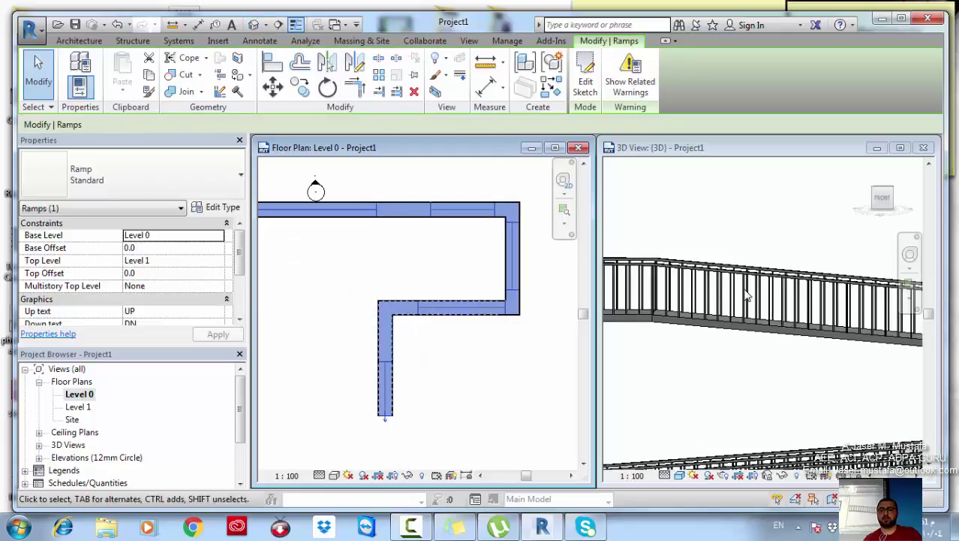
pyautogui.scroll(-6, 759, 298)
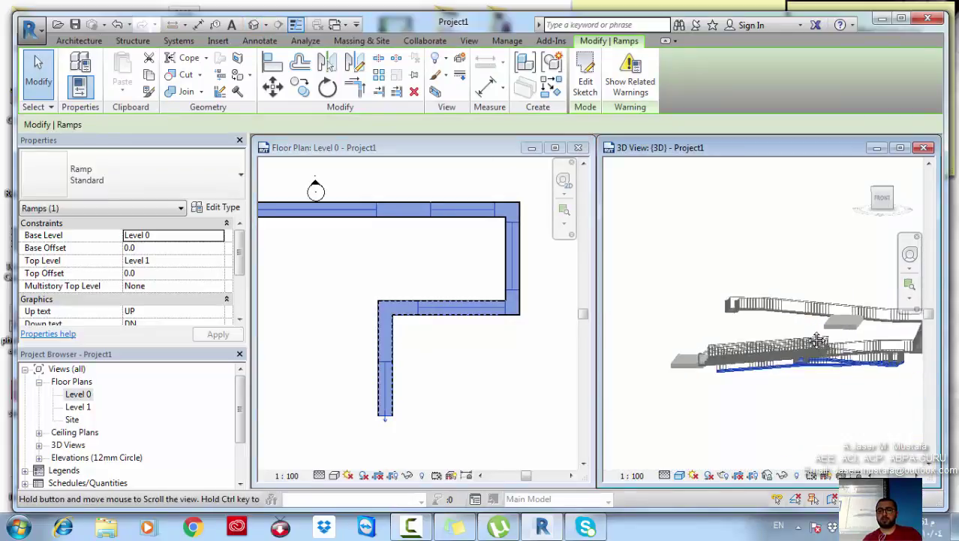
pyautogui.keyDown('shift'); pyautogui.moveTo(841, 331); pyautogui.dragTo(783, 303, button='middle'); pyautogui.keyUp('shift')
pyautogui.scroll(5, 783, 303)
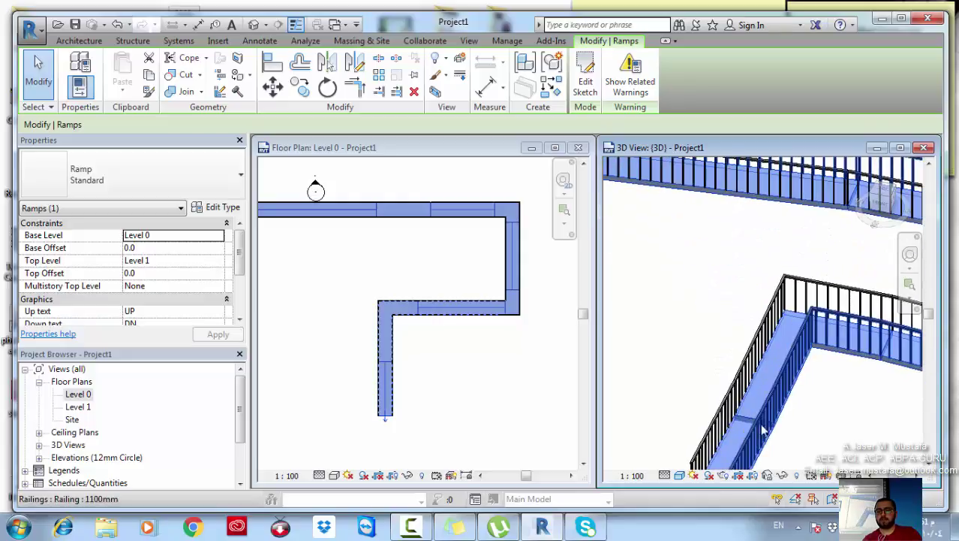
pyautogui.moveTo(771, 426); pyautogui.dragTo(761, 383, button='middle')
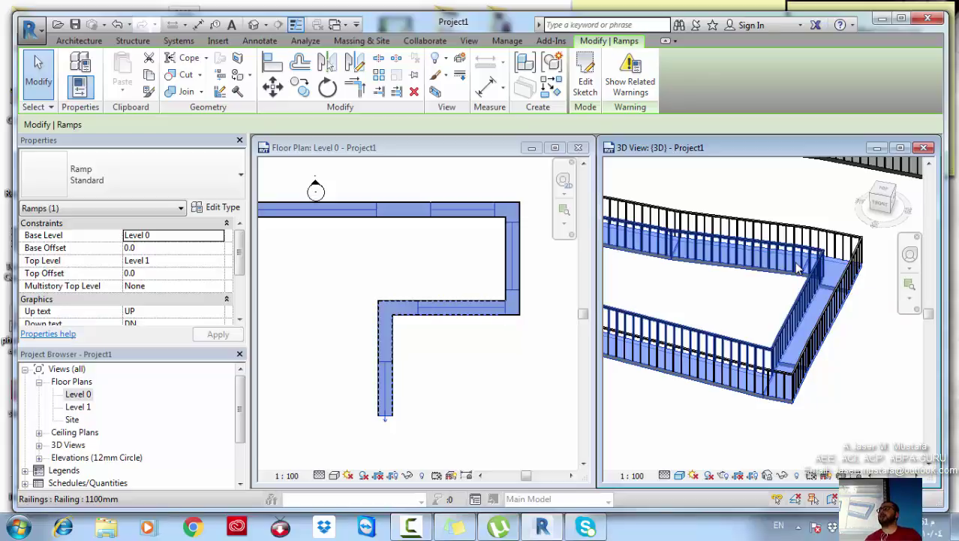
pyautogui.click(216, 207)
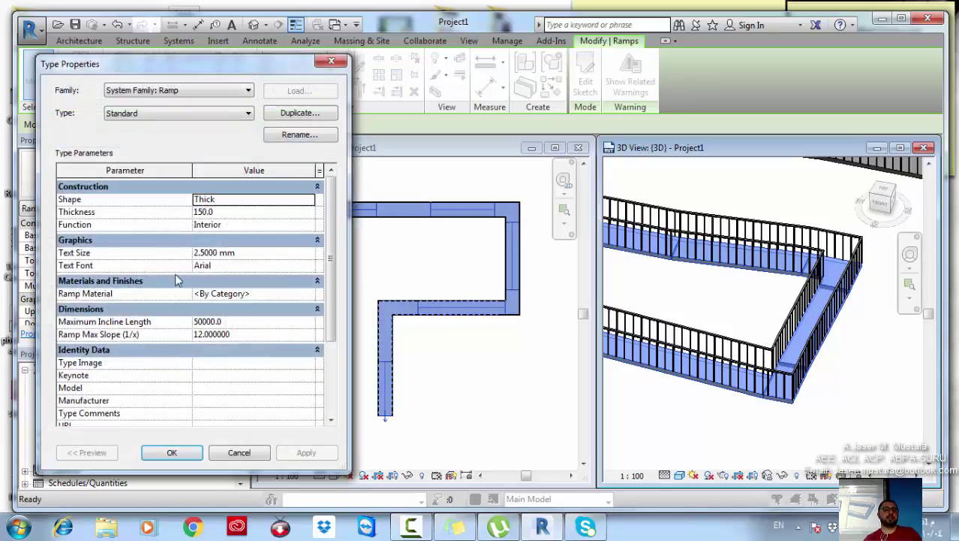
pyautogui.click(331, 61)
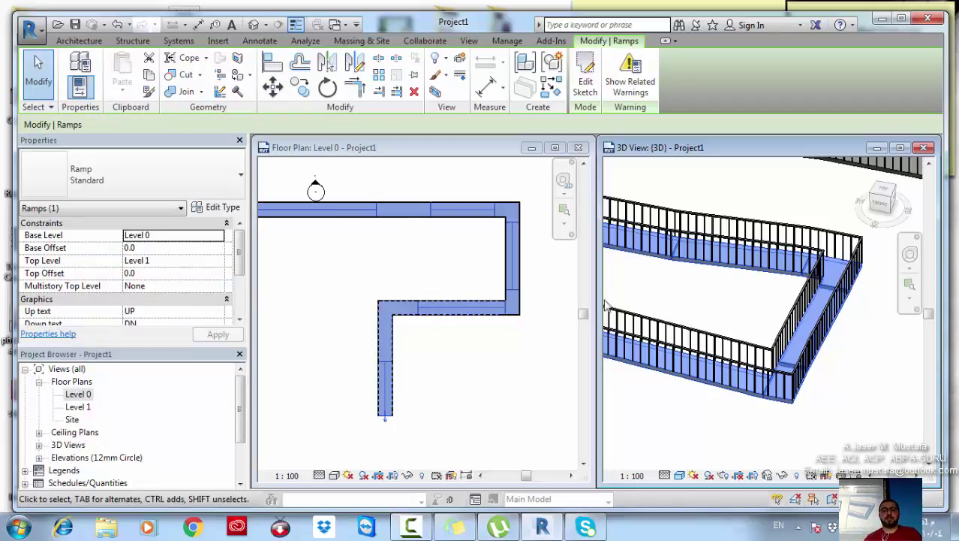
# Delete both multi-run ramps from the Level 0 plan, keeping the straight ramps between the floor slabs
pyautogui.scroll(-5, 433, 293)
pyautogui.moveTo(433, 293); pyautogui.dragTo(425, 345, button='middle')
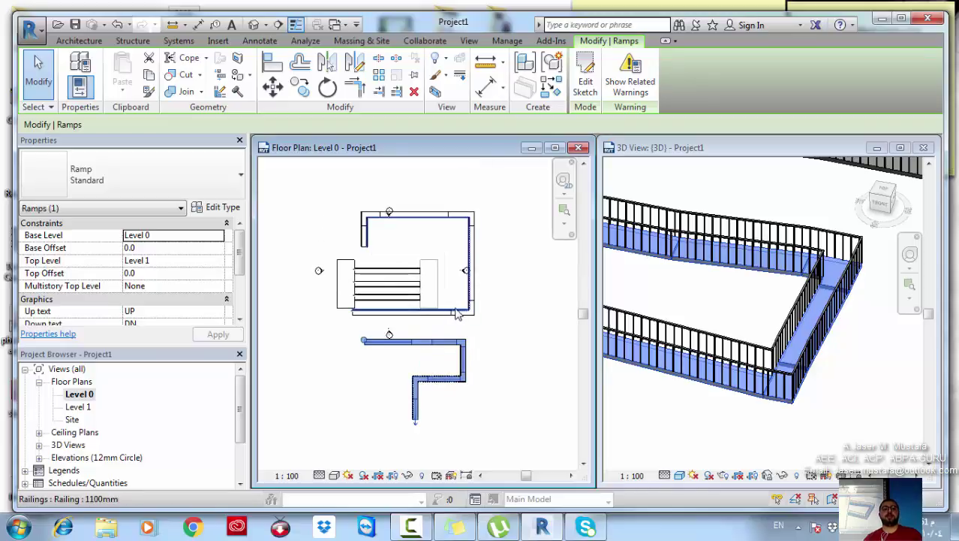
pyautogui.scroll(4, 453, 318)
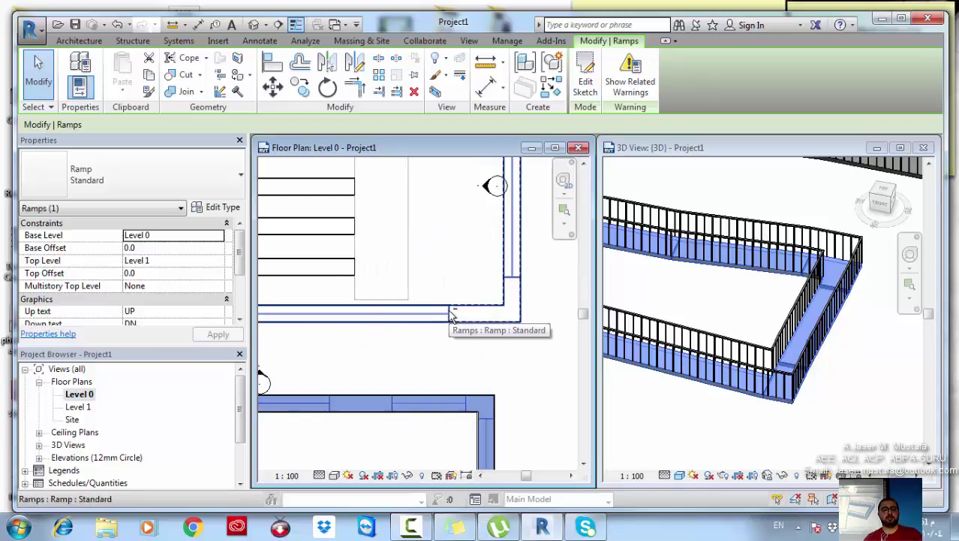
pyautogui.keyDown('ctrl'); pyautogui.click(448, 311); pyautogui.keyUp('ctrl')
pyautogui.scroll(-3, 447, 312)
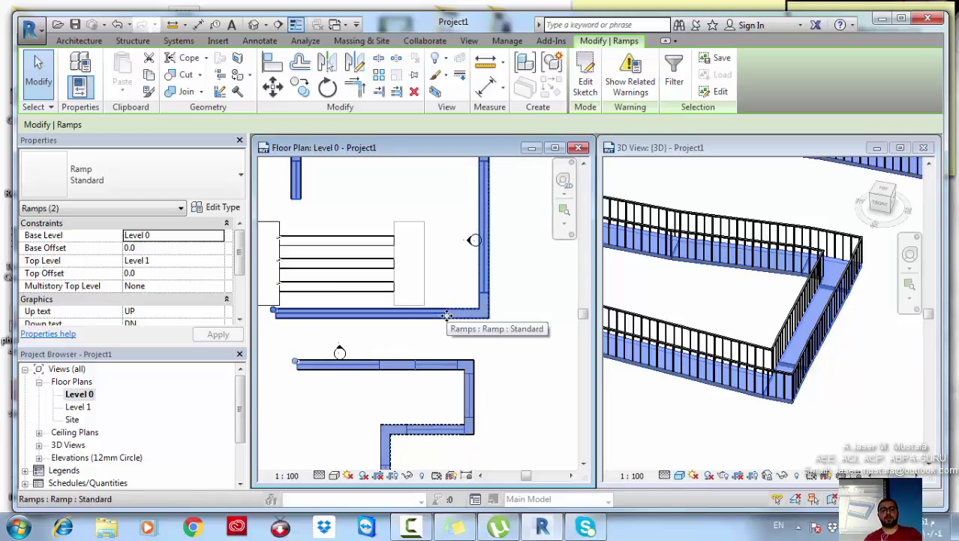
pyautogui.press('Delete')
# Draw a horizontal building section through the lowest straight ramp and both floor slabs in plan, and open its section view
pyautogui.moveTo(427, 342); pyautogui.dragTo(455, 376, button='middle')
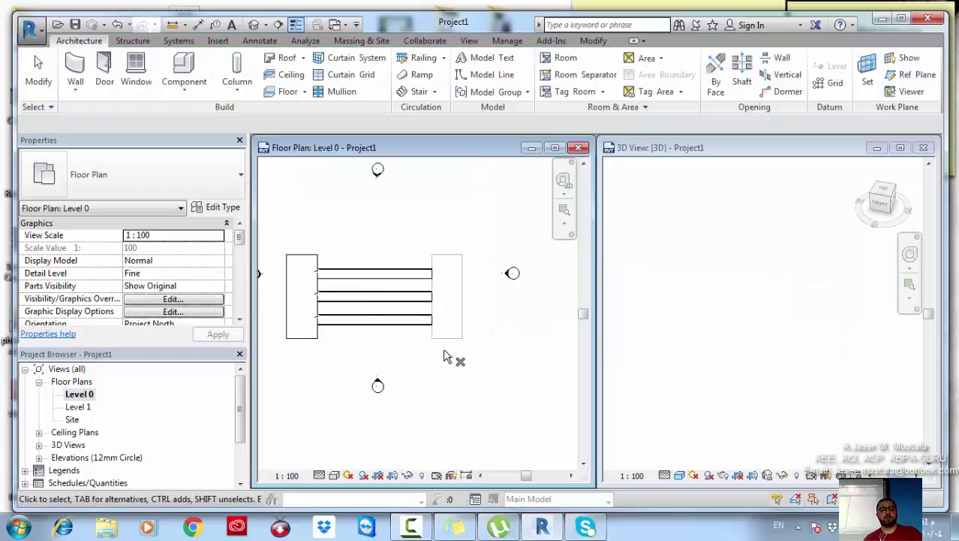
pyautogui.click(278, 25)
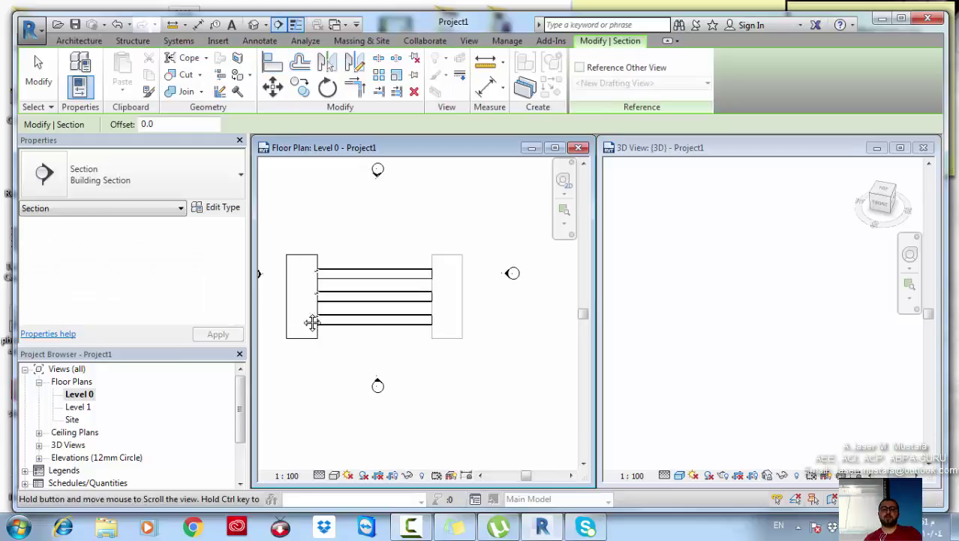
pyautogui.moveTo(268, 321); pyautogui.dragTo(295, 296, button='middle')
pyautogui.click(291, 295)
pyautogui.click(526, 293)
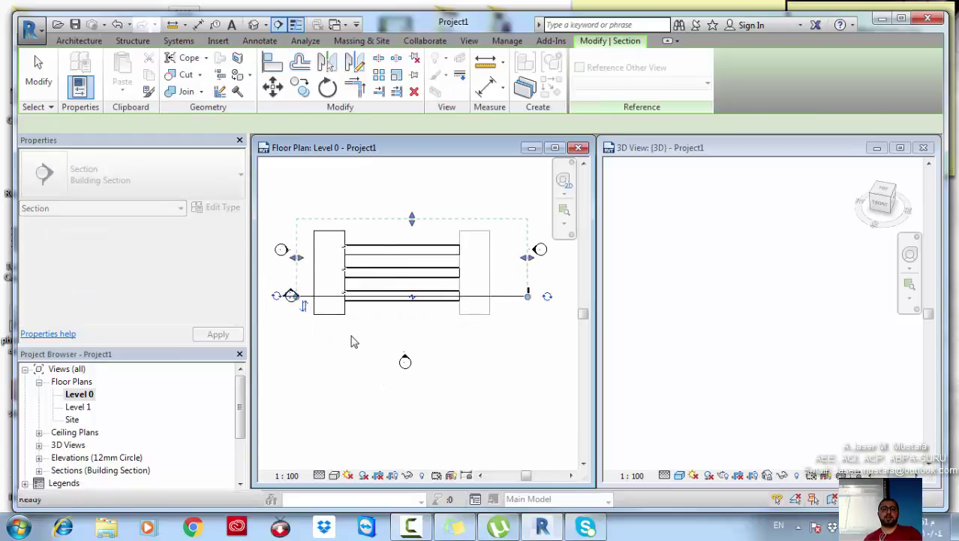
pyautogui.press('Escape')
pyautogui.press('Escape')
pyautogui.click(291, 295)
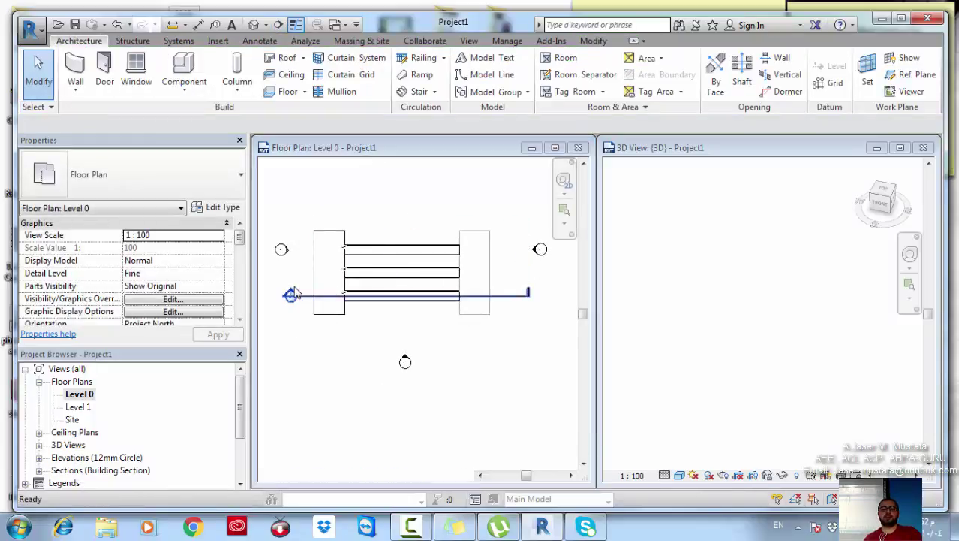
pyautogui.doubleClick(291, 294)
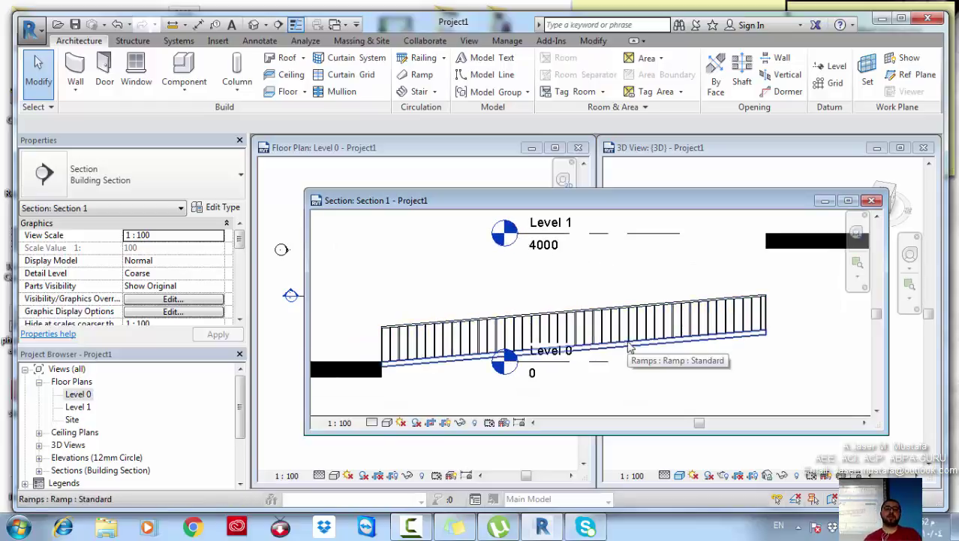
# Set the Standard ramp type's shape to Solid for the ramp in the section view
pyautogui.click(664, 349)
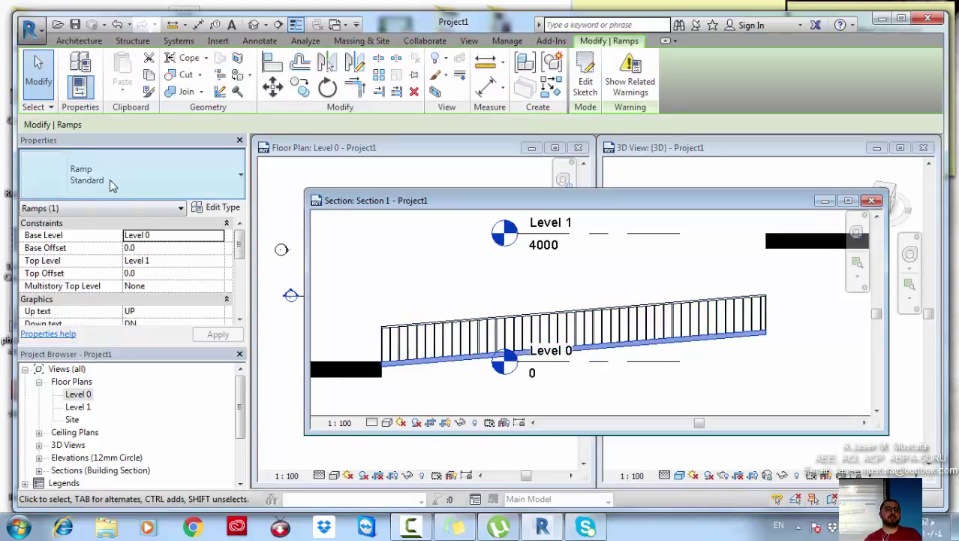
pyautogui.click(218, 208)
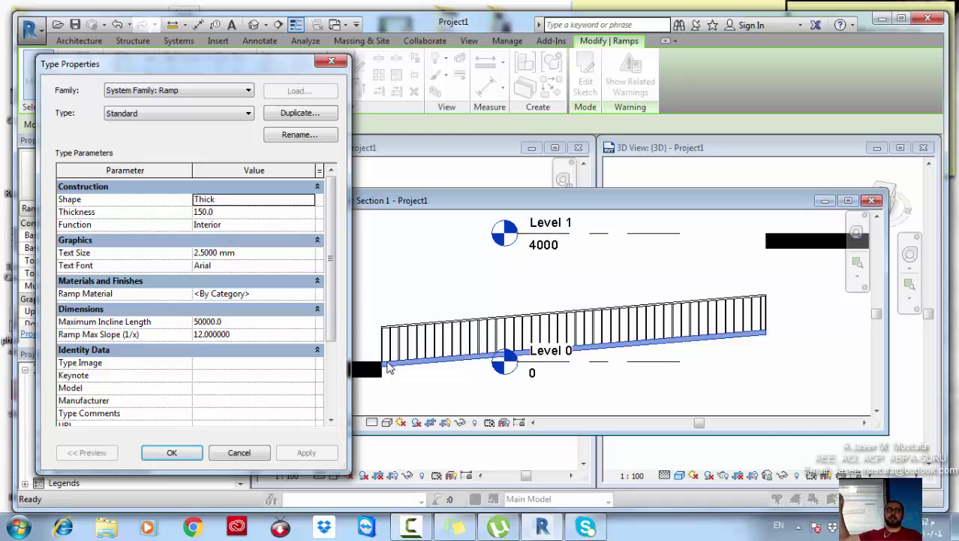
pyautogui.click(295, 199)
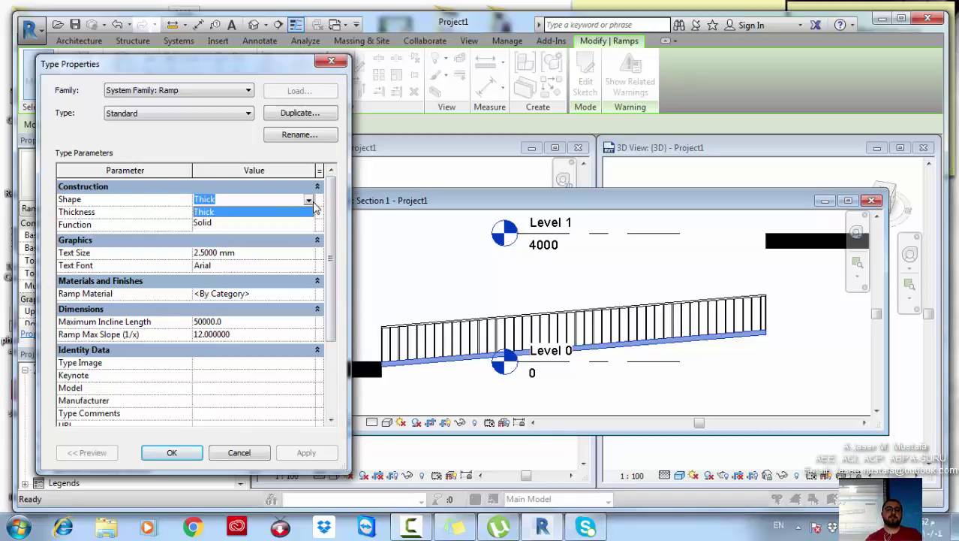
pyautogui.click(204, 224)
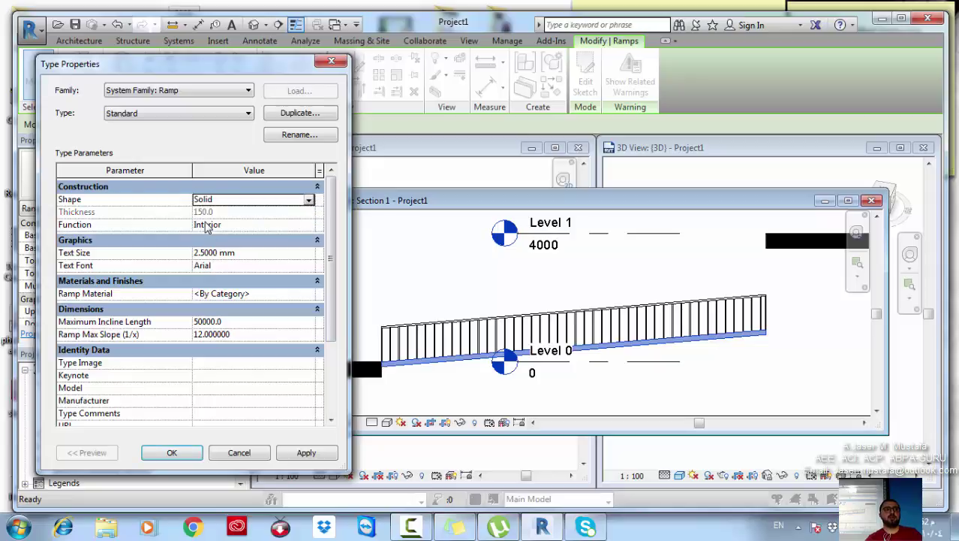
pyautogui.click(294, 453)
pyautogui.click(172, 452)
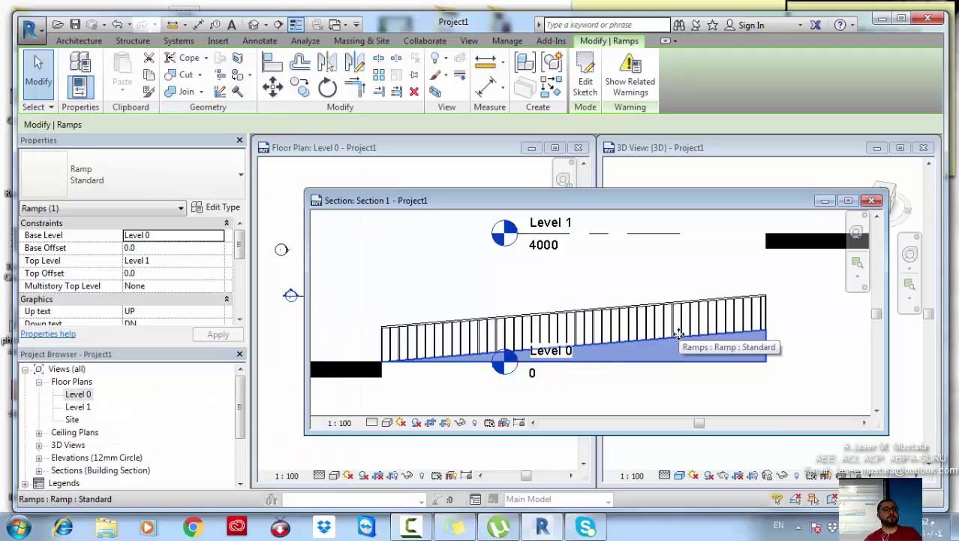
# Set the Standard ramp type's shape back to Thick and apply it
pyautogui.click(215, 207)
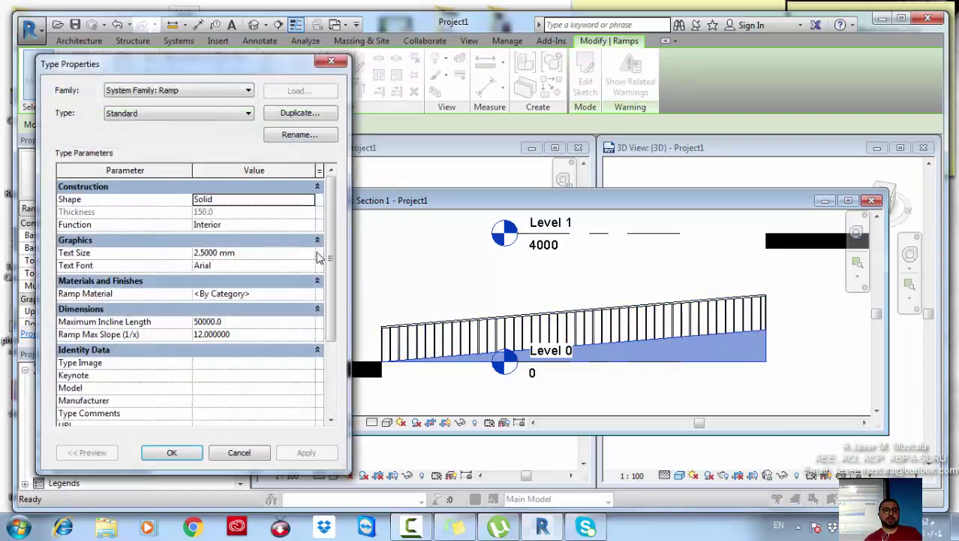
pyautogui.click(308, 200)
pyautogui.click(253, 225)
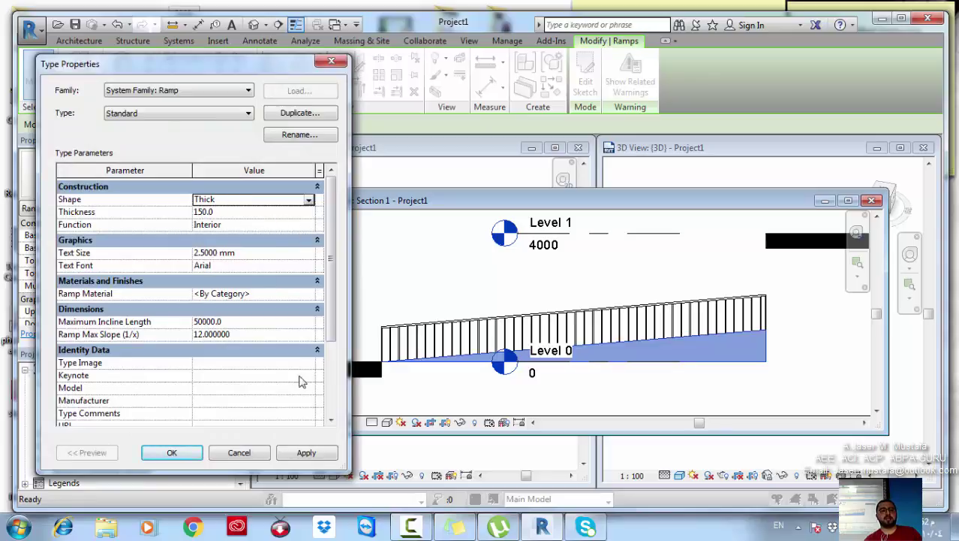
pyautogui.click(307, 452)
# Set the Standard ramp type's thickness to 300 and keep its function as Interior
pyautogui.click(242, 212)
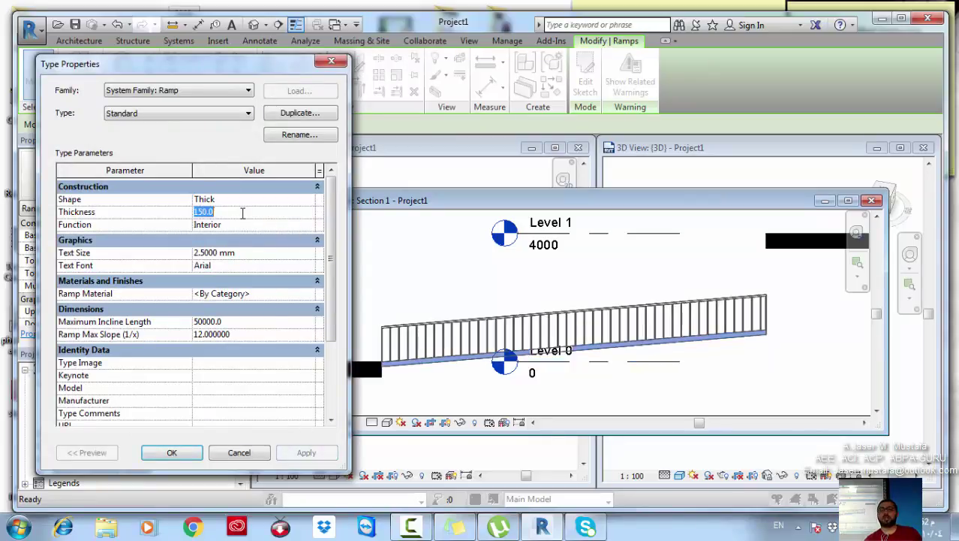
pyautogui.write('300')
pyautogui.press('Return')
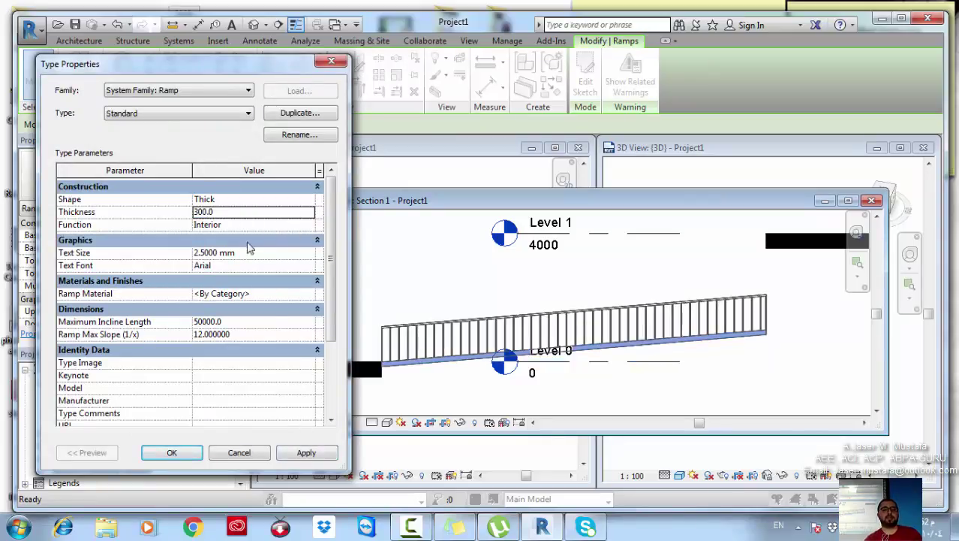
pyautogui.click(303, 454)
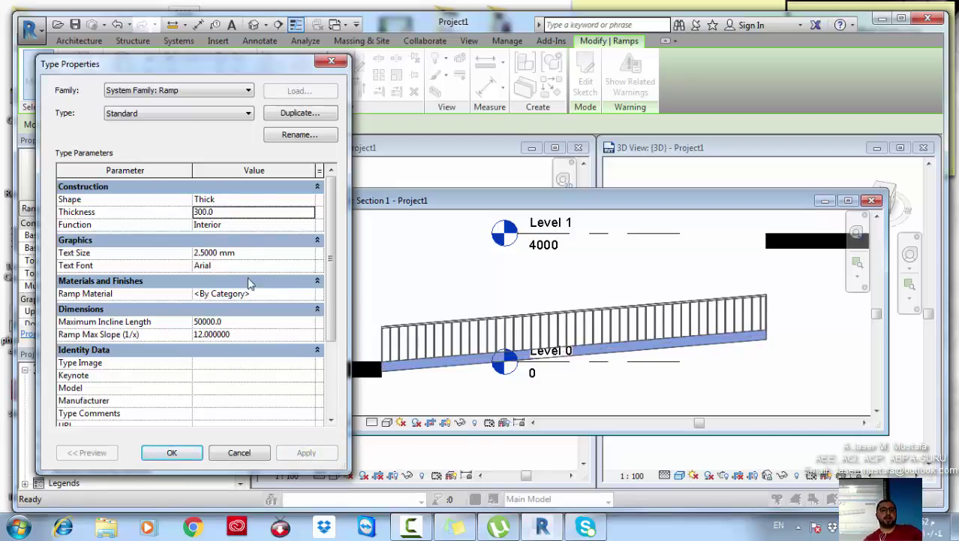
pyautogui.click(307, 225)
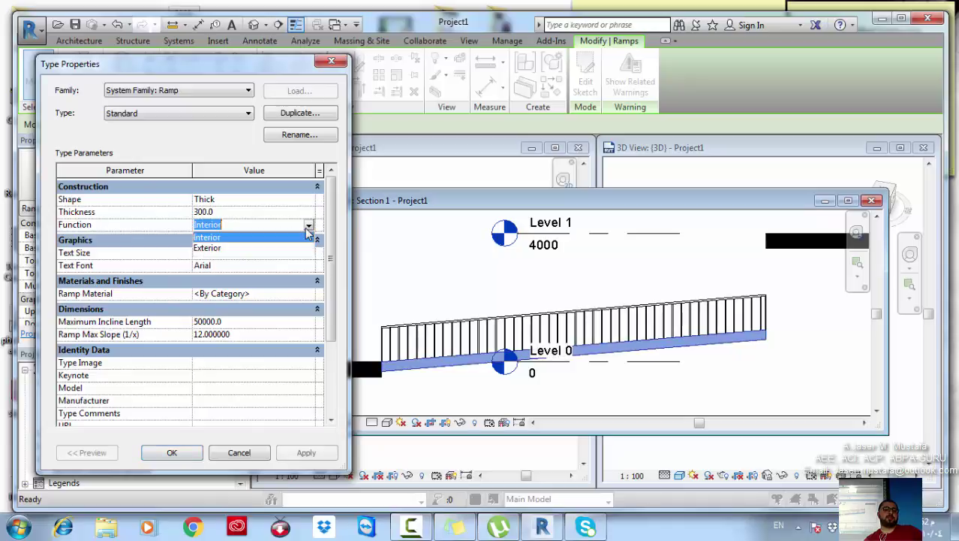
pyautogui.click(285, 236)
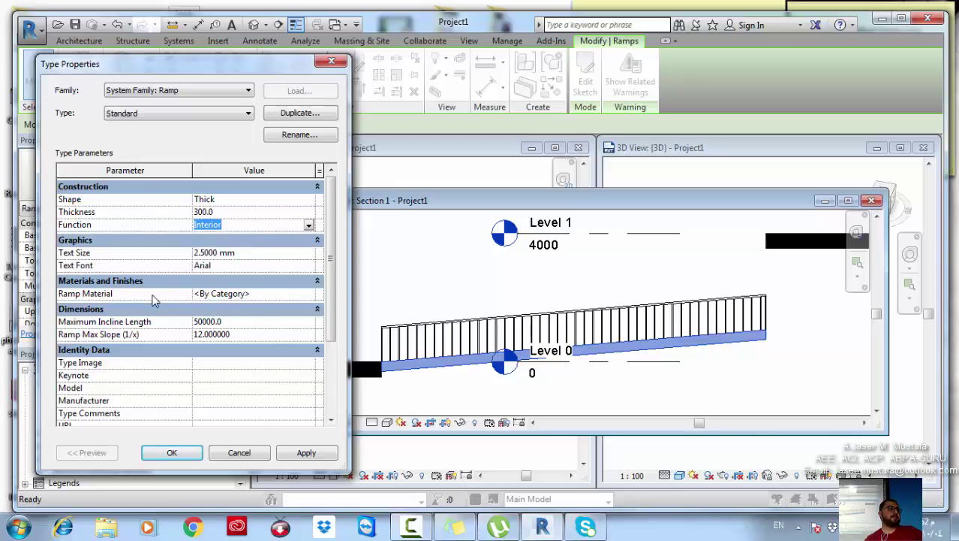
# Give the Air material a Blockwork - Dense cut pattern and assign Air as the Standard type's ramp material
pyautogui.click(310, 295)
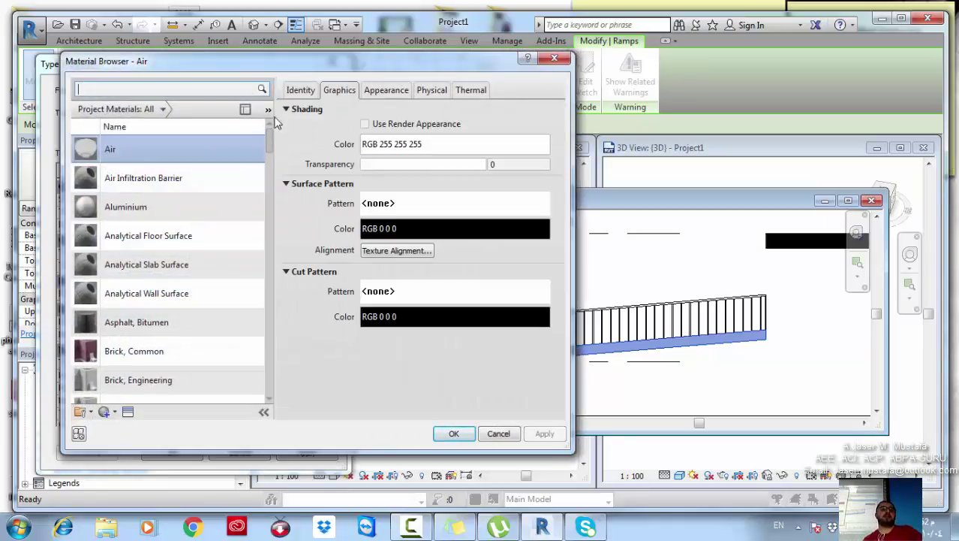
pyautogui.click(300, 92)
pyautogui.click(339, 90)
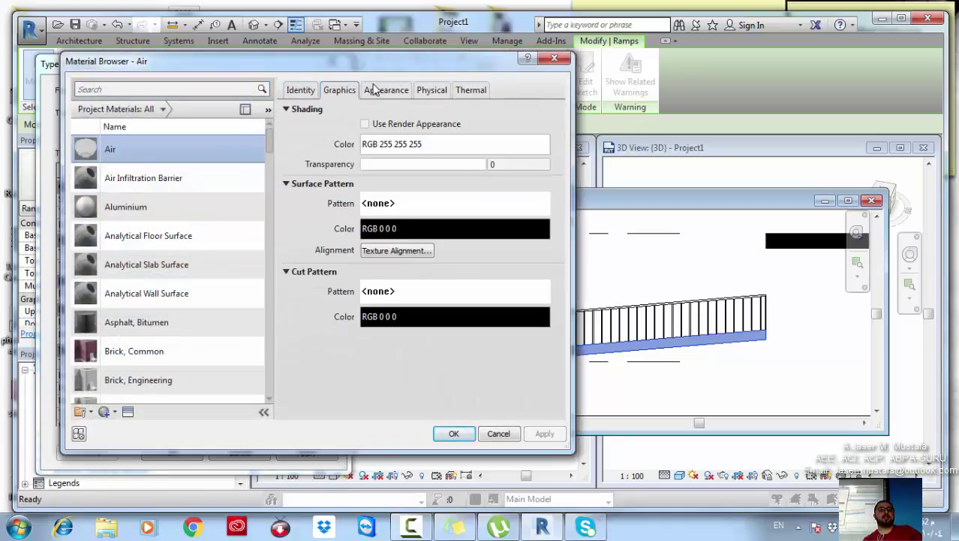
pyautogui.click(386, 90)
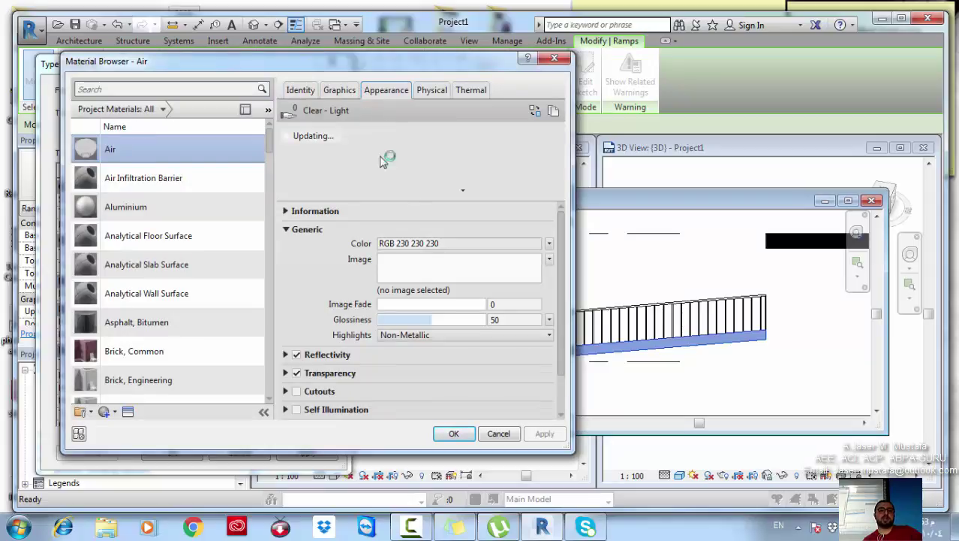
pyautogui.click(342, 91)
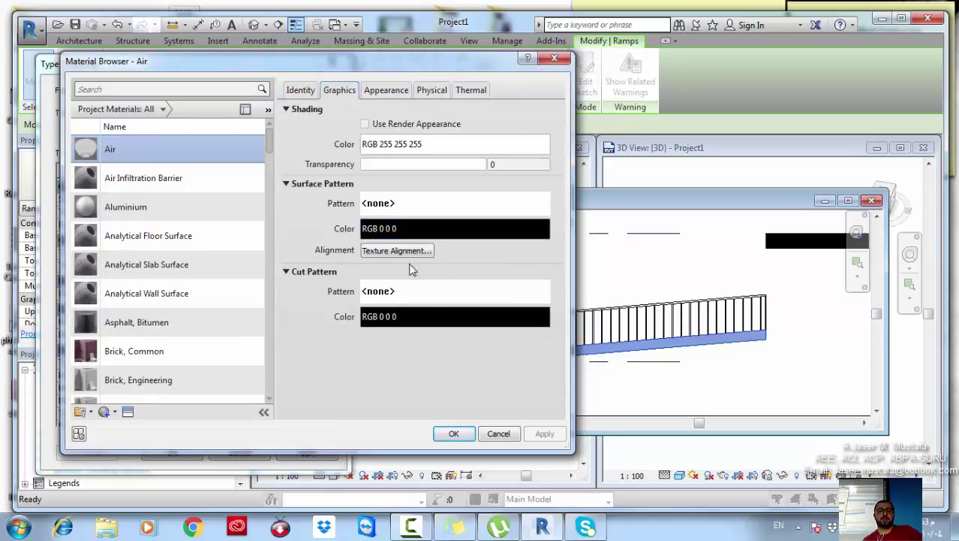
pyautogui.click(393, 294)
pyautogui.click(698, 237)
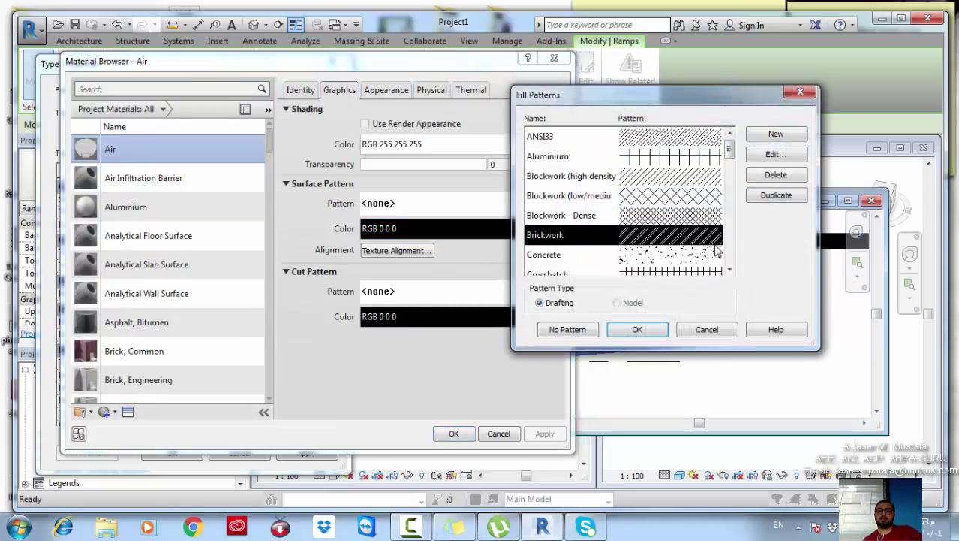
pyautogui.scroll(-1, 683, 240)
pyautogui.click(652, 156)
pyautogui.click(638, 329)
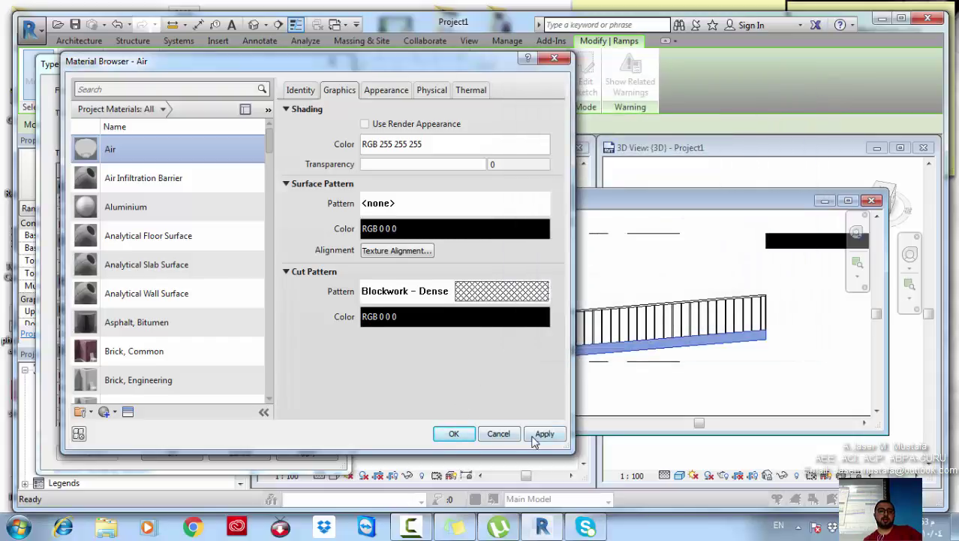
pyautogui.click(534, 439)
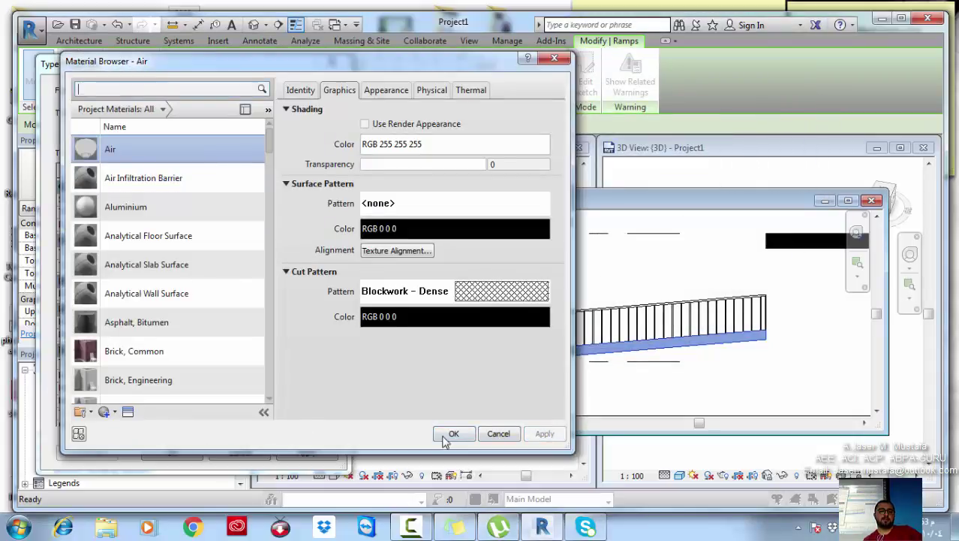
pyautogui.click(452, 434)
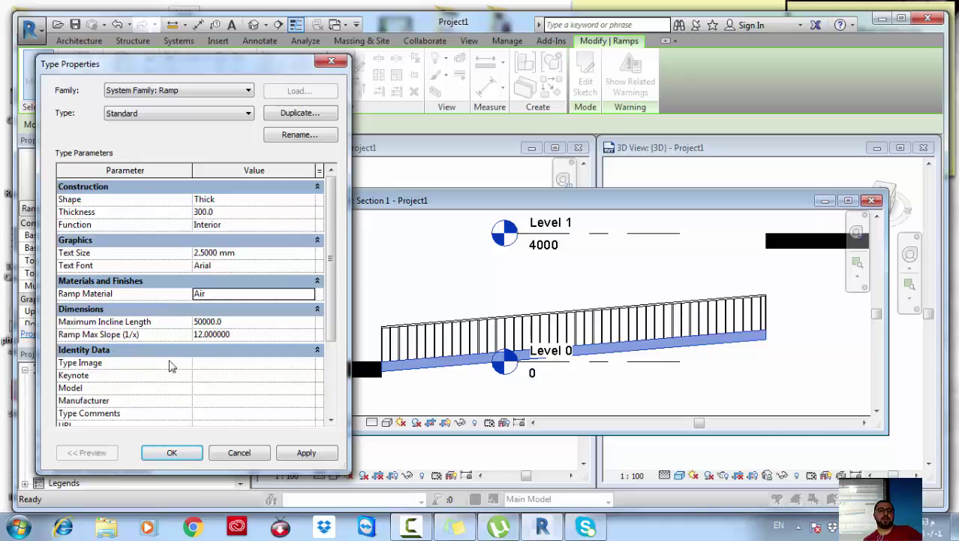
pyautogui.scroll(-3, 335, 312)
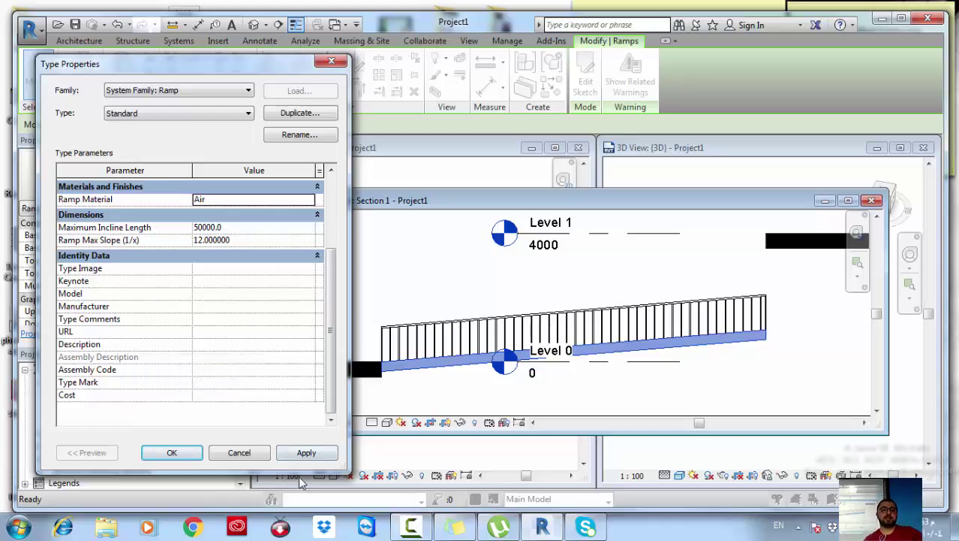
# Apply the Air material to the Standard ramp type, check the cut pattern in the section, and close the section view
pyautogui.click(306, 452)
pyautogui.click(172, 452)
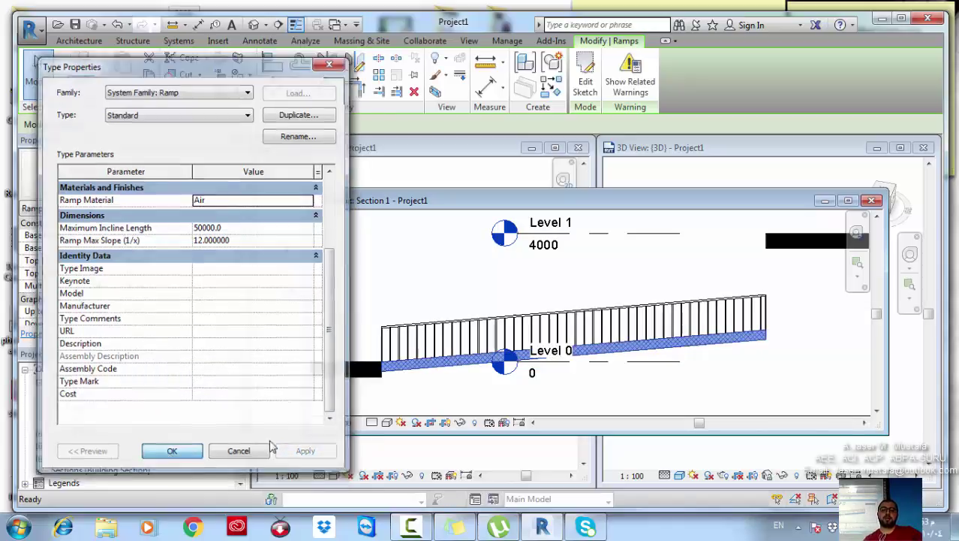
pyautogui.click(407, 398)
pyautogui.scroll(4, 407, 398)
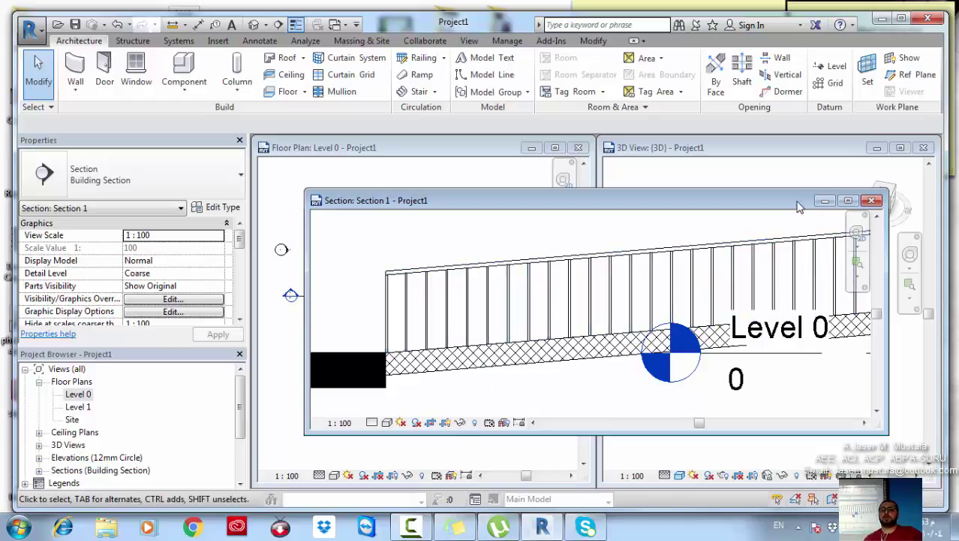
pyautogui.click(871, 200)
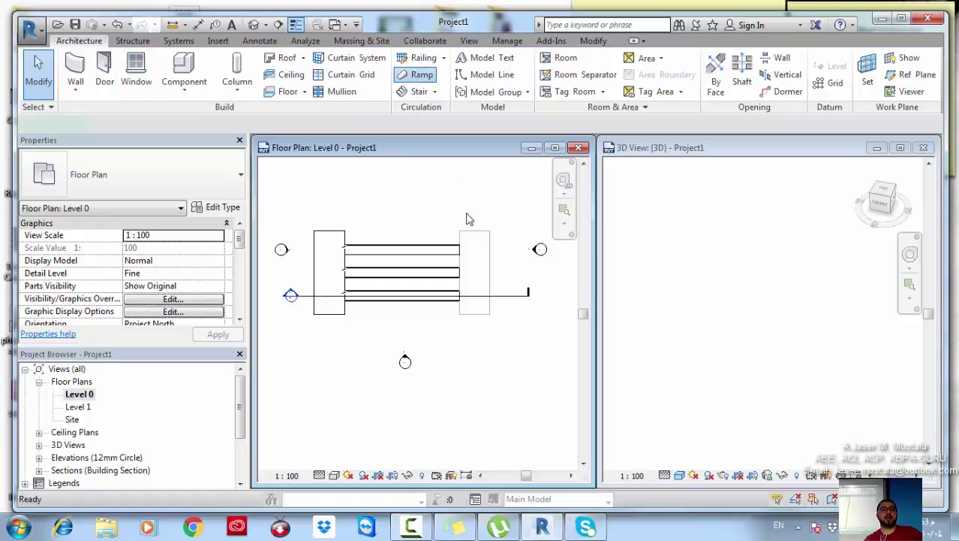
# Sketch the upper boundary of a new ramp below the existing ones as three connected lines about 11000, 14000 and 18000 long
pyautogui.click(421, 74)
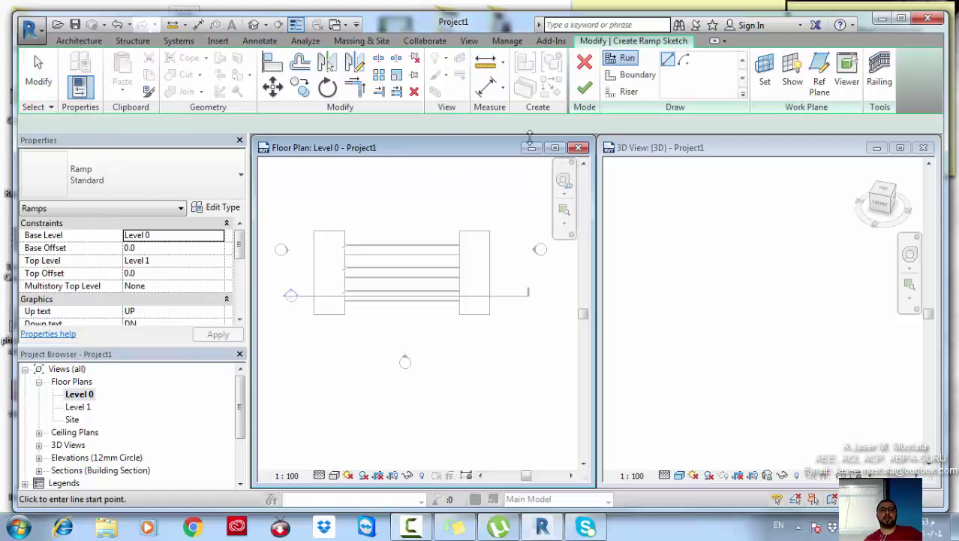
pyautogui.click(630, 79)
pyautogui.scroll(-2, 489, 222)
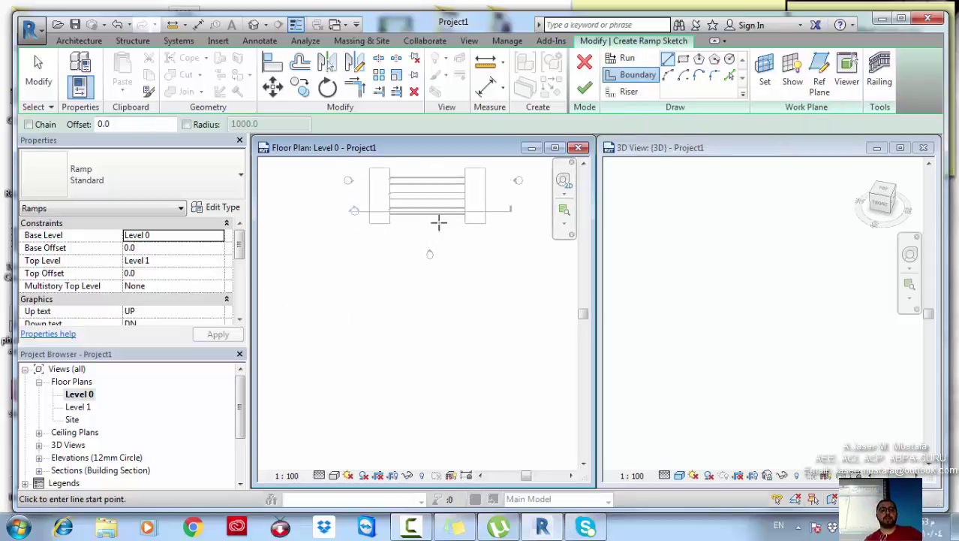
pyautogui.click(376, 282)
pyautogui.moveTo(475, 294); pyautogui.dragTo(436, 293, button='middle')
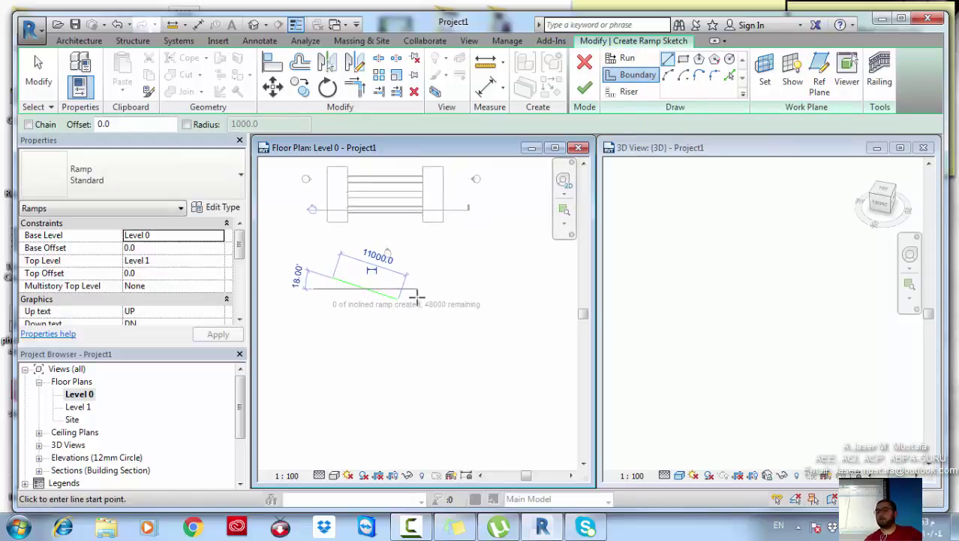
pyautogui.click(492, 295)
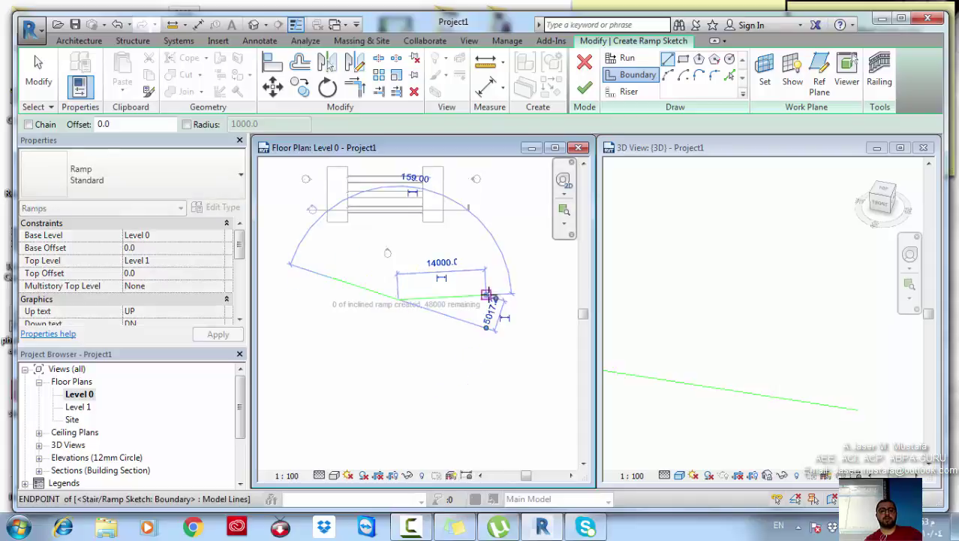
pyautogui.moveTo(457, 328)
pyautogui.mouseDown(button='middle')
pyautogui.moveTo(389, 337)
pyautogui.moveTo(439, 326)
pyautogui.mouseUp(button='middle')
pyautogui.click(424, 307)
pyautogui.click(549, 347)
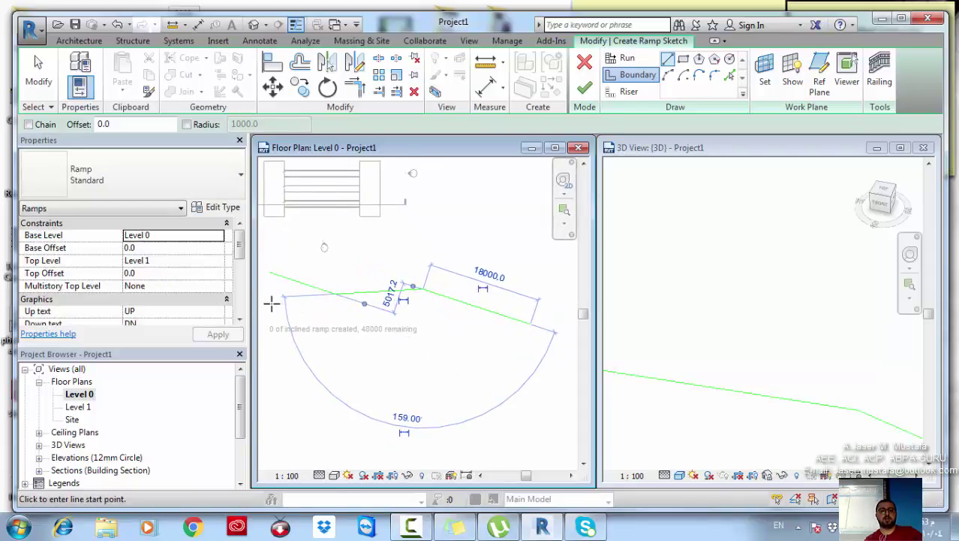
# Sketch the lower boundary of the ramp as three connected lines, the last one about 20000 long
pyautogui.scroll(1, 294, 296)
pyautogui.click(294, 295)
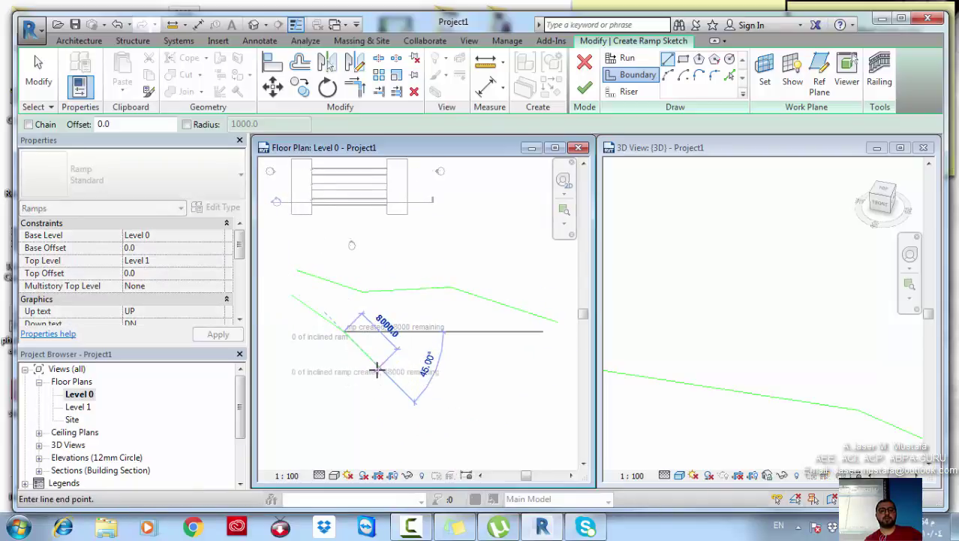
pyautogui.click(433, 314)
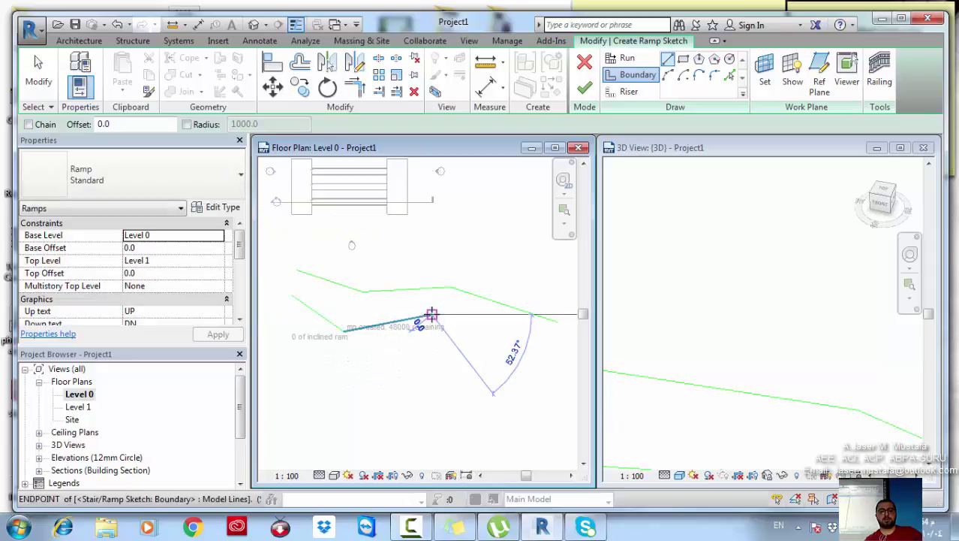
pyautogui.click(525, 401)
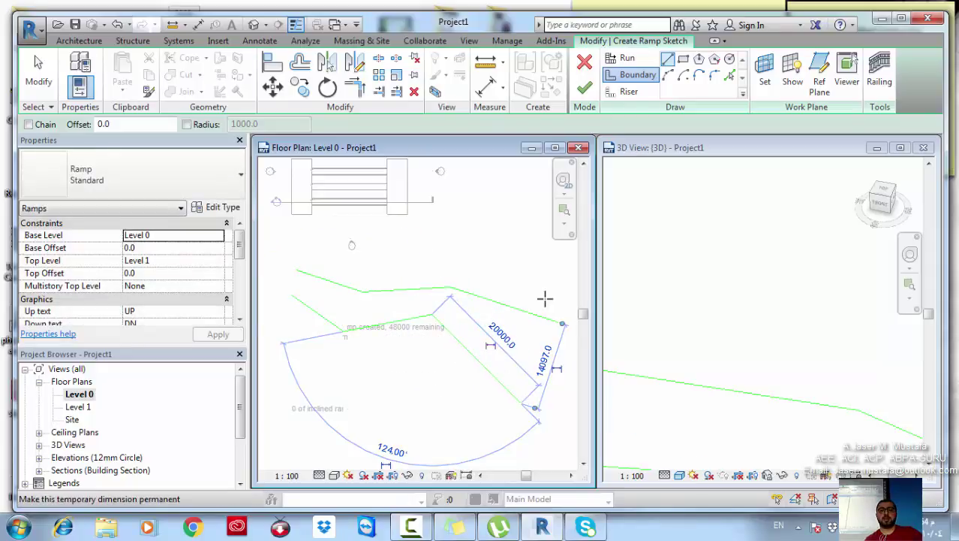
pyautogui.press('Escape')
# Close both open ends of the ramp sketch with riser lines between the upper and lower boundaries
pyautogui.click(629, 91)
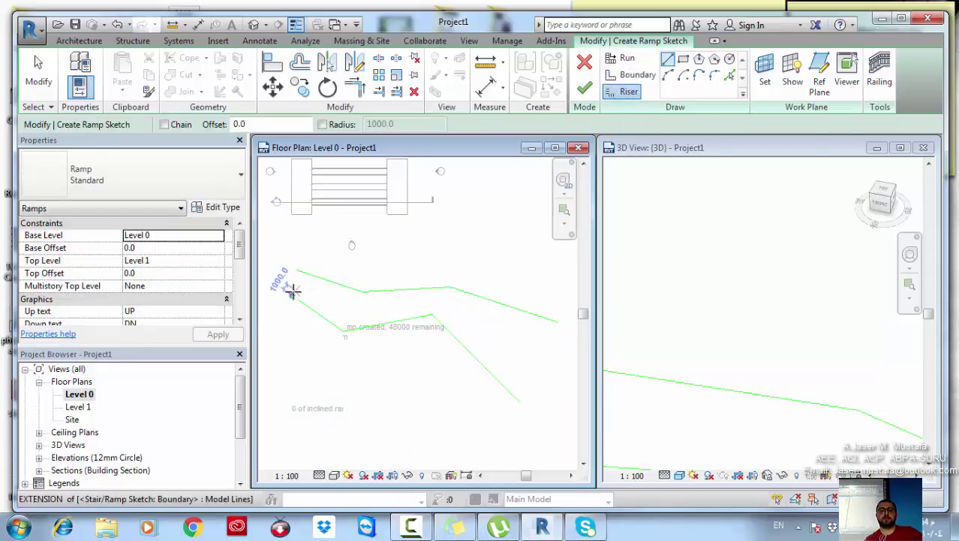
pyautogui.click(290, 289)
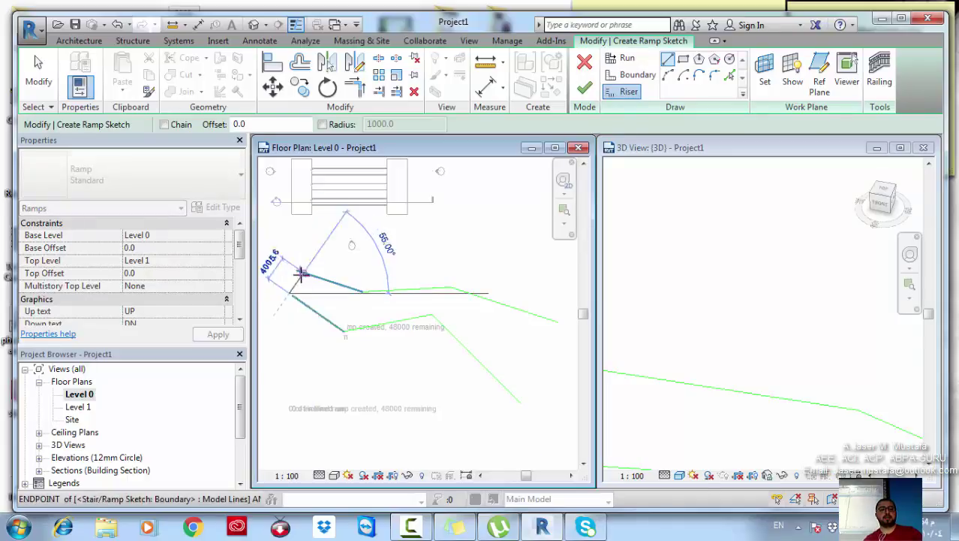
pyautogui.click(298, 271)
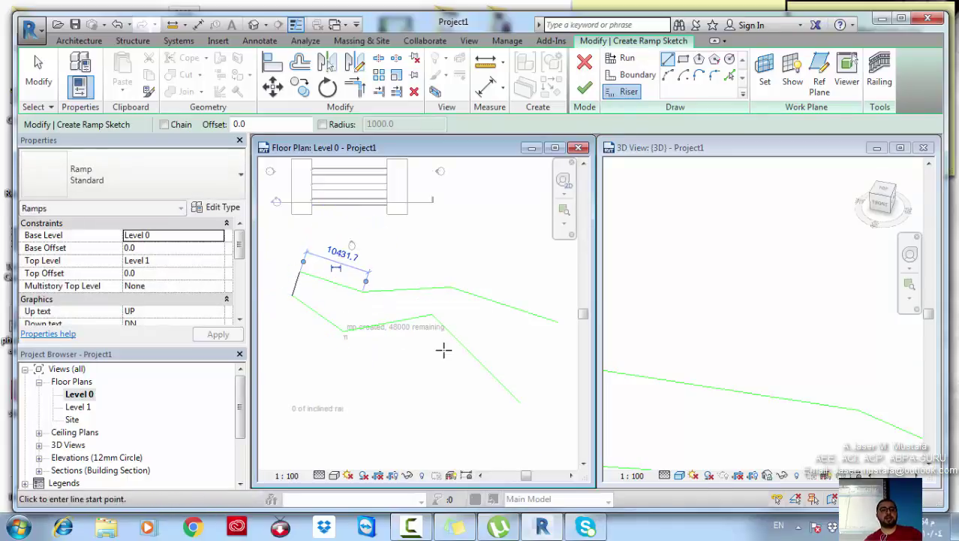
pyautogui.click(522, 402)
pyautogui.click(558, 321)
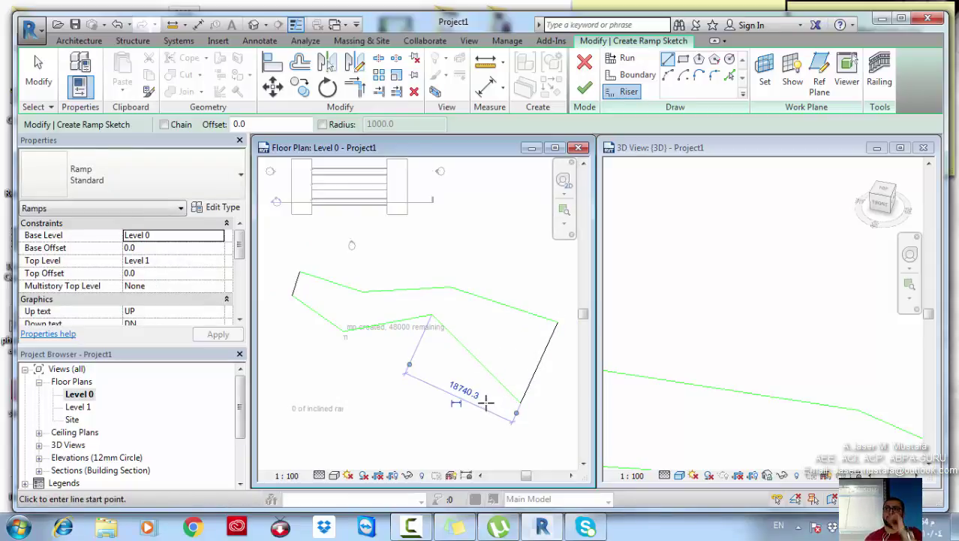
# Try riser lines about 7000 and 5000 long across the two bends of the boundaries, and undo them
pyautogui.click(344, 329)
pyautogui.click(362, 292)
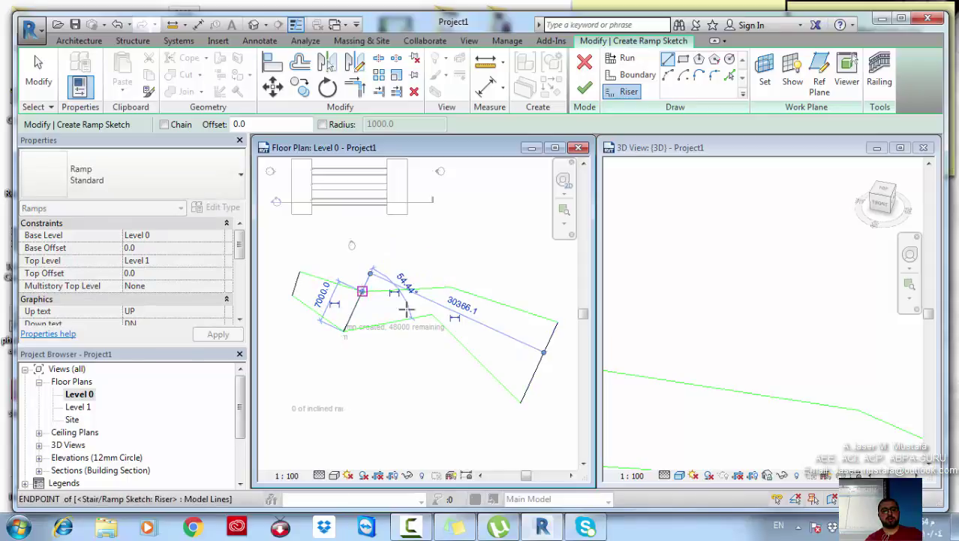
pyautogui.click(432, 314)
pyautogui.click(449, 289)
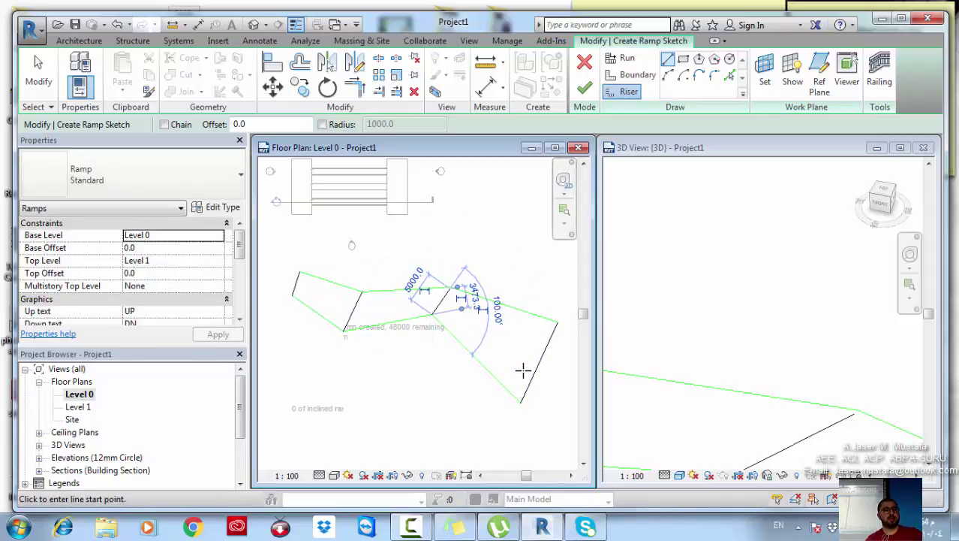
pyautogui.hotkey('ctrl', 'z')
pyautogui.hotkey('ctrl', 'z')
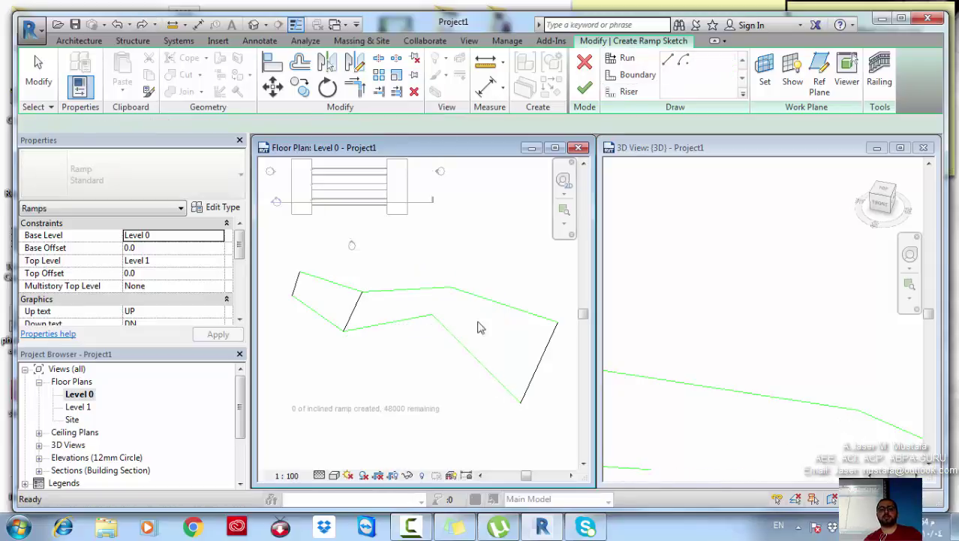
# Finish the boundary-sketched ramp, dismiss the warning, and view the ramp in 3D
pyautogui.press('Escape')
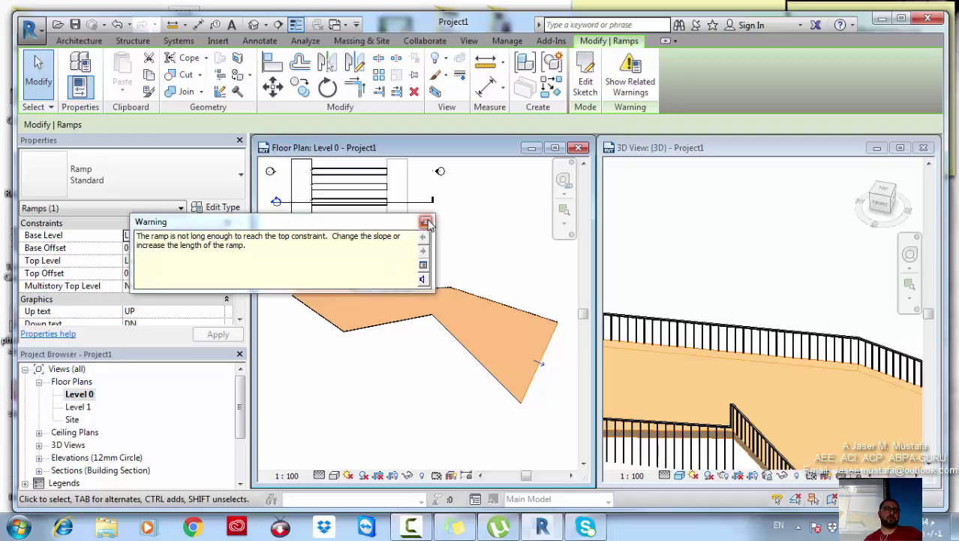
pyautogui.click(425, 221)
pyautogui.moveTo(474, 291); pyautogui.dragTo(421, 261, button='middle')
pyautogui.keyDown('shift'); pyautogui.moveTo(724, 280); pyautogui.dragTo(692, 263, button='middle'); pyautogui.keyUp('shift')
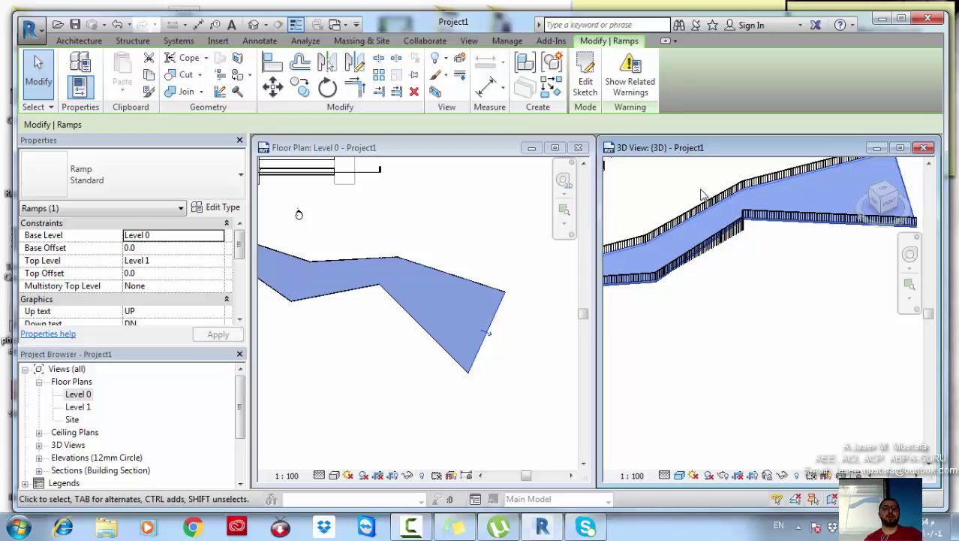
# Edit the irregular ramp's sketch, split the middle and last segments of its lower boundary, and finish the sketch
pyautogui.click(586, 80)
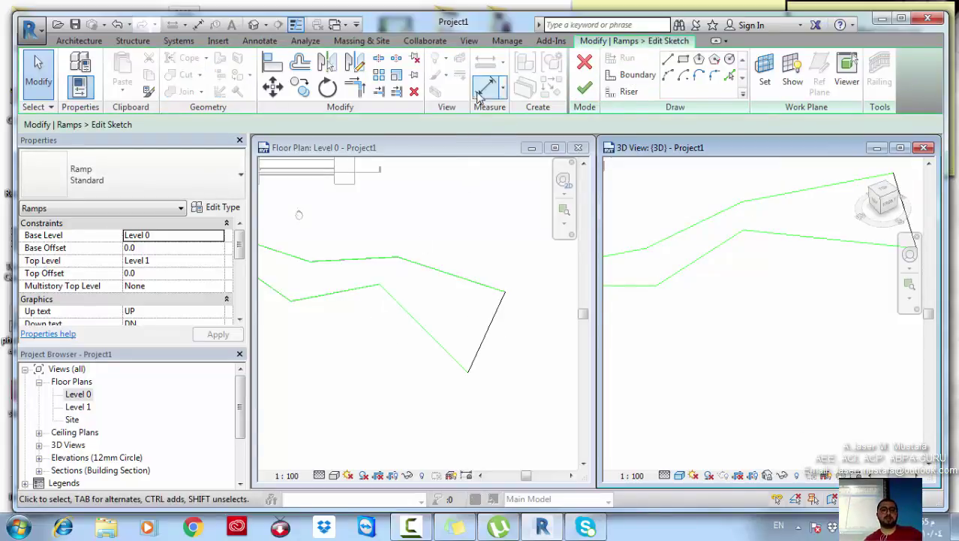
pyautogui.click(378, 58)
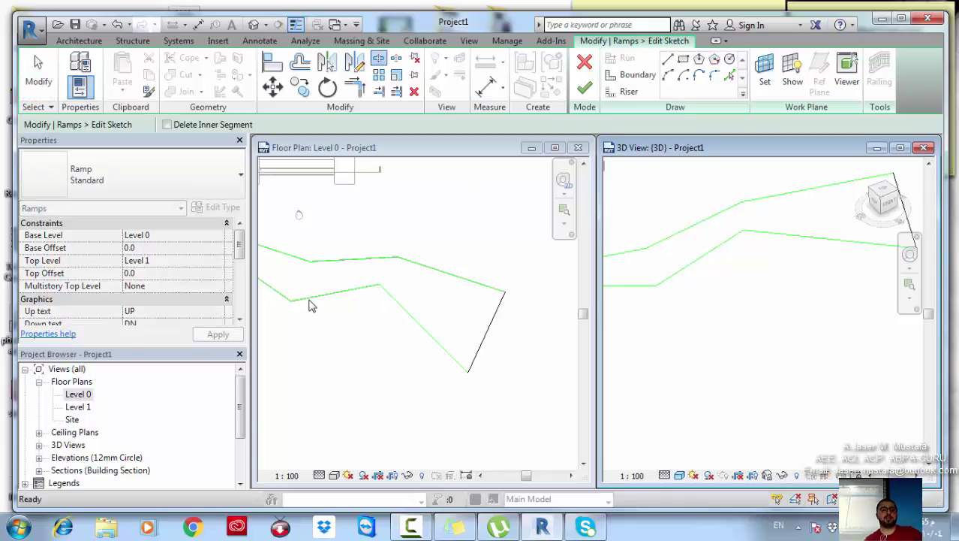
pyautogui.click(347, 303)
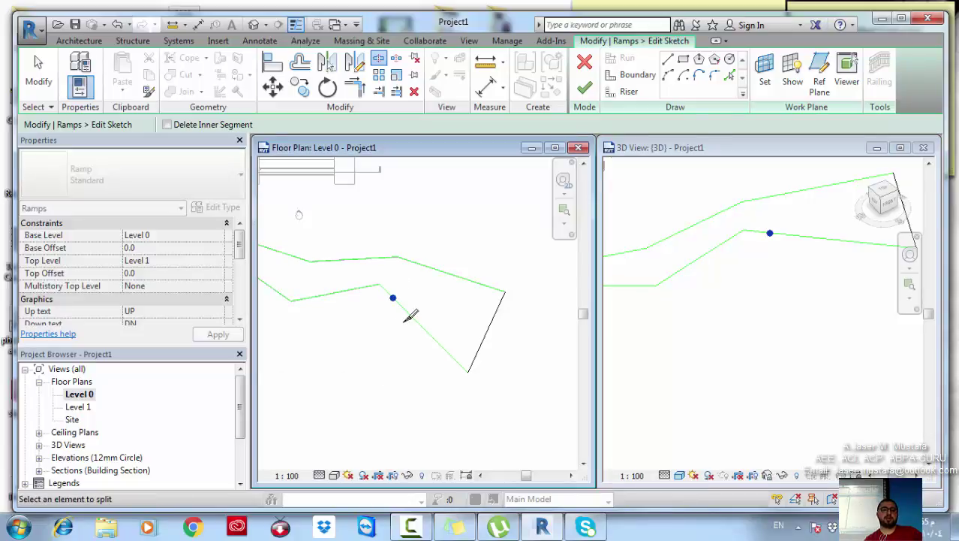
pyautogui.click(451, 355)
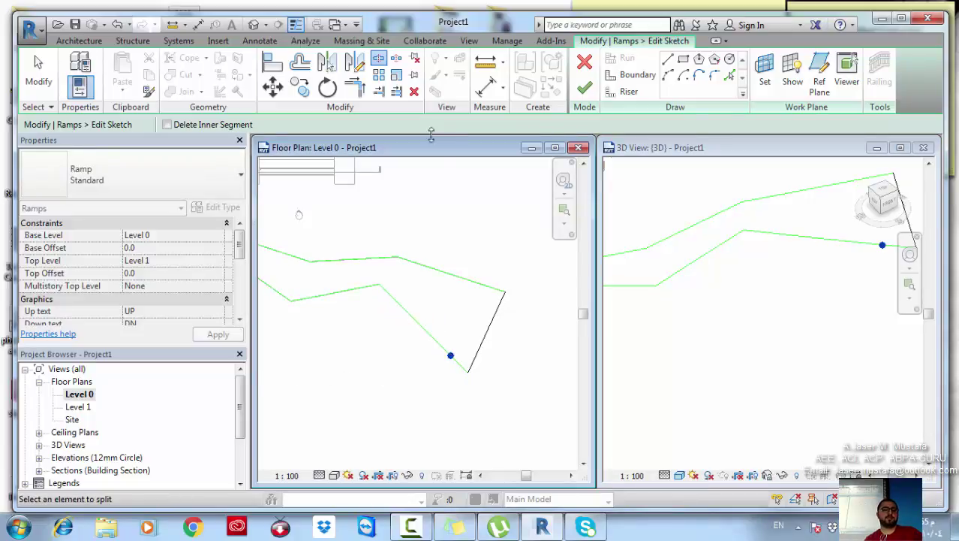
pyautogui.click(585, 88)
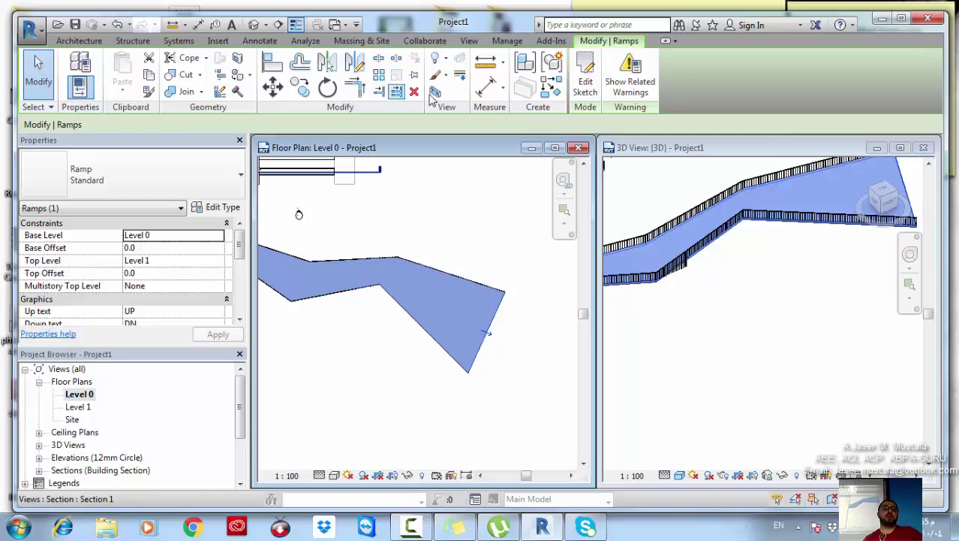
# Start the sketch of another ramp in the Level 0 plan
pyautogui.click(100, 43)
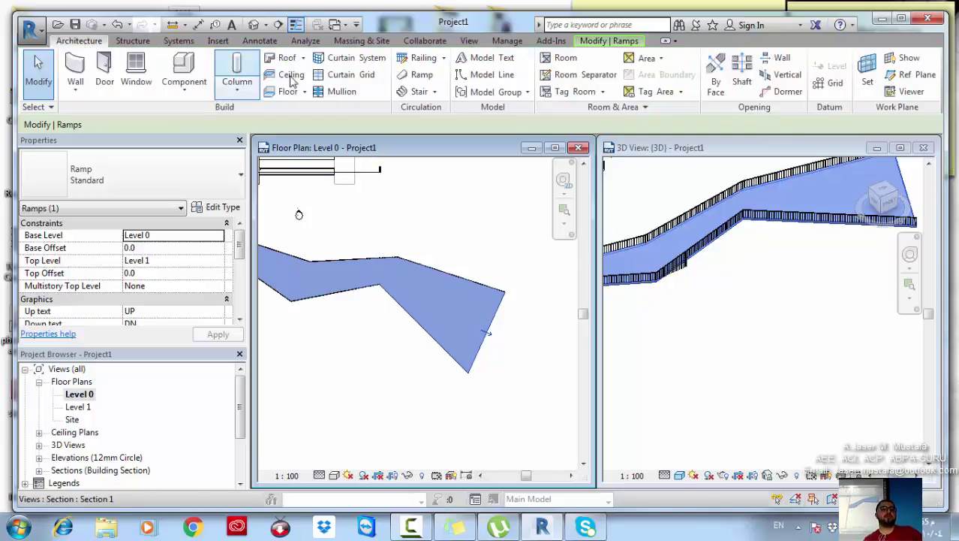
pyautogui.click(417, 74)
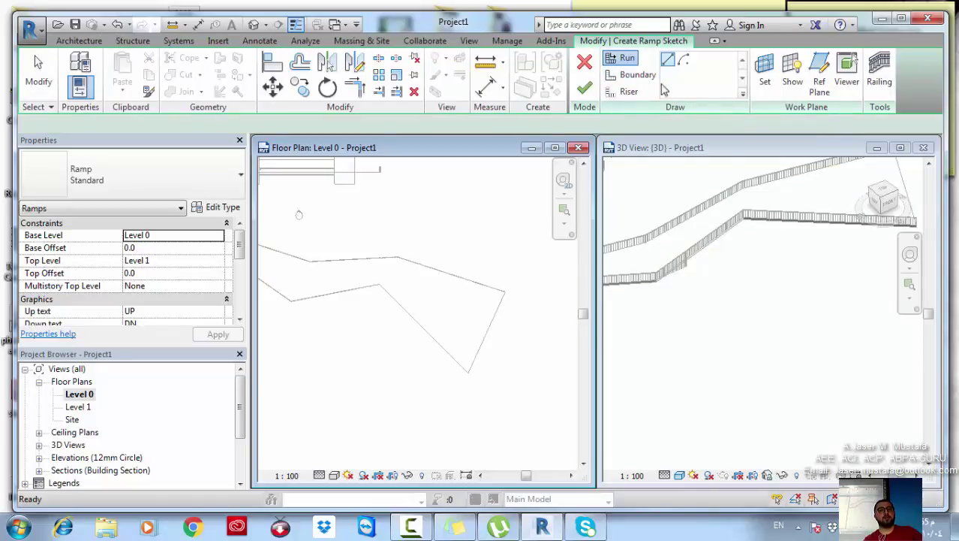